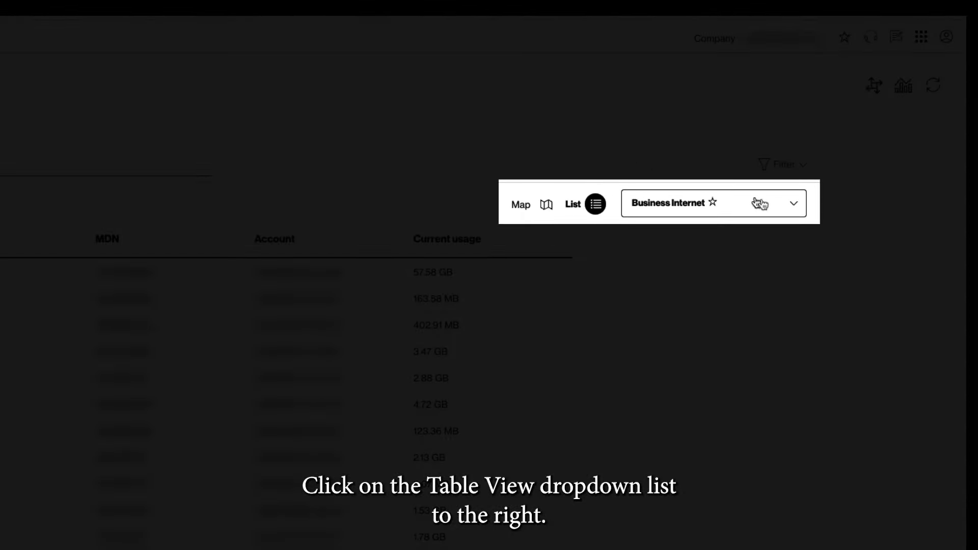
Step: Create a new table view with Account moved between Router name and Status, then show Map view
left_click(776, 207)
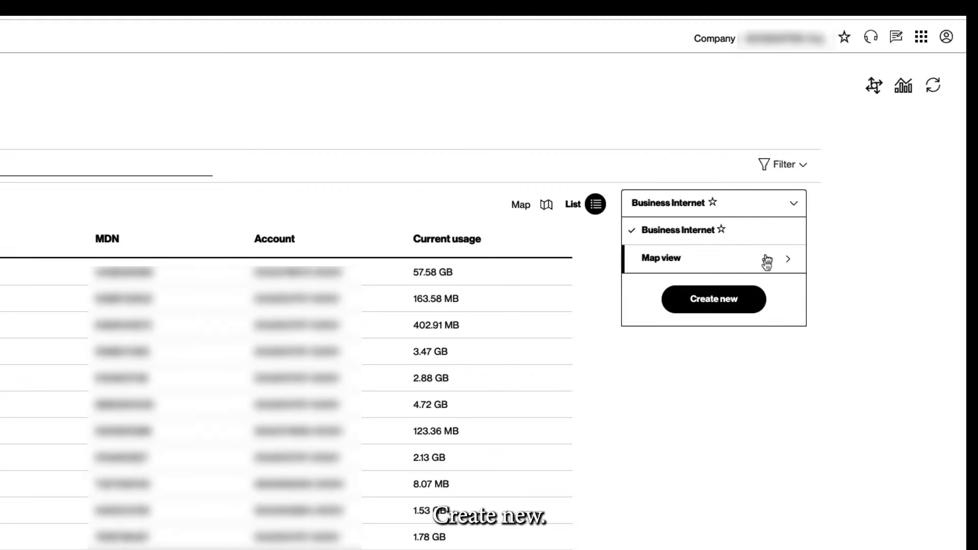
left_click(726, 308)
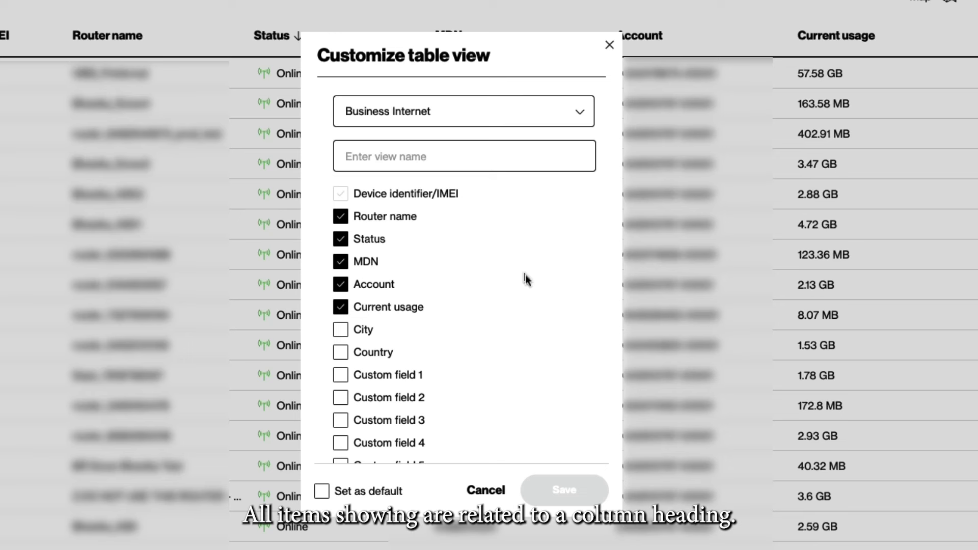
scroll(525, 274, "down", 10)
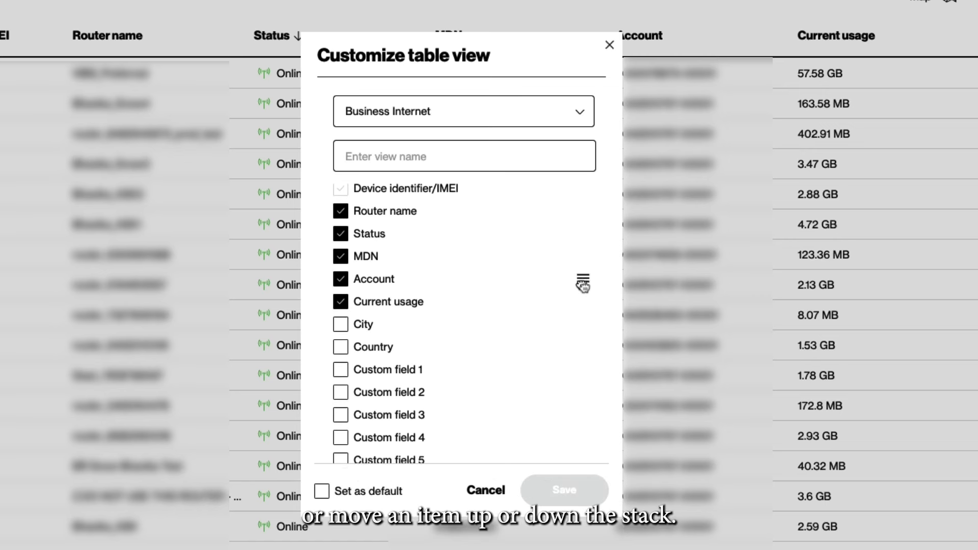
left_click_drag(583, 283, 585, 235)
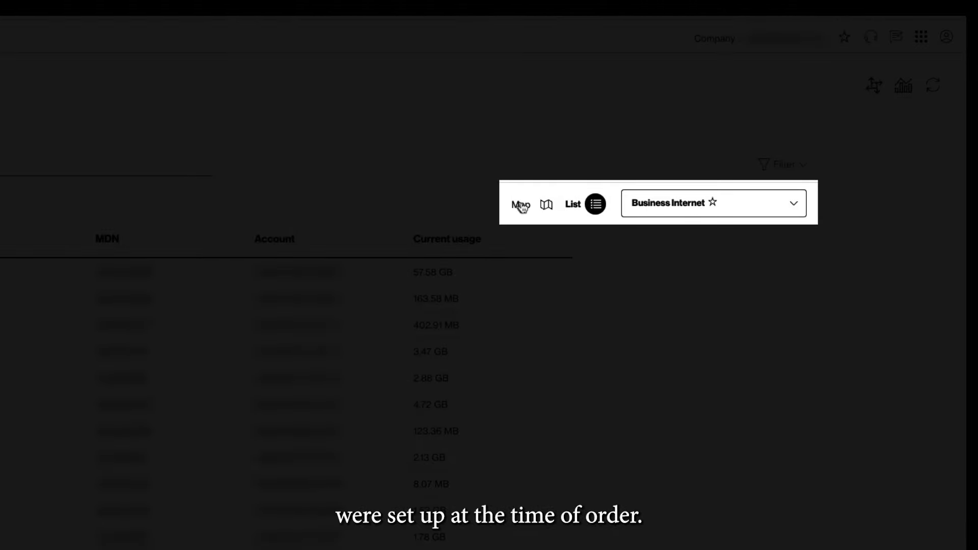
left_click(520, 206)
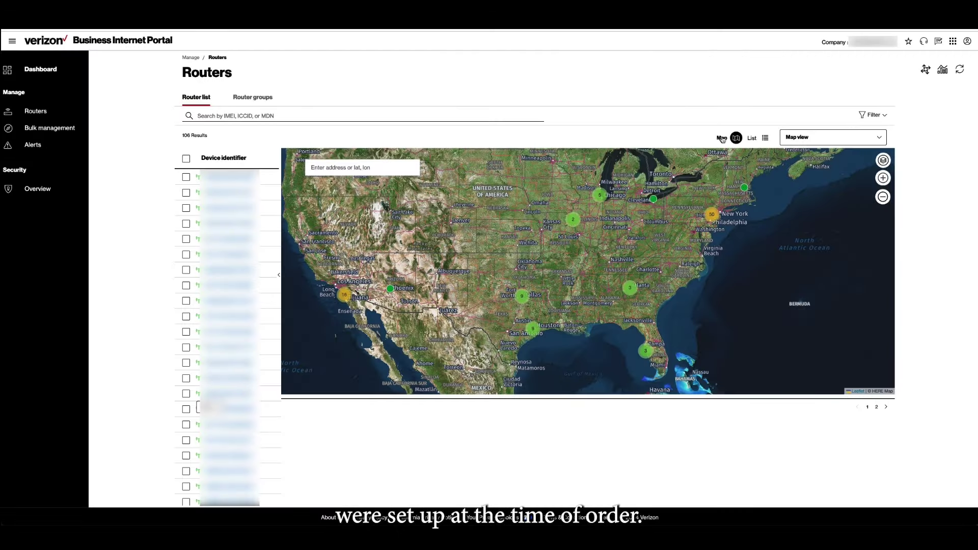
Step: Zoom into the Dallas router cluster, open a router's details, then sort by current usage, largest first
left_click(522, 296)
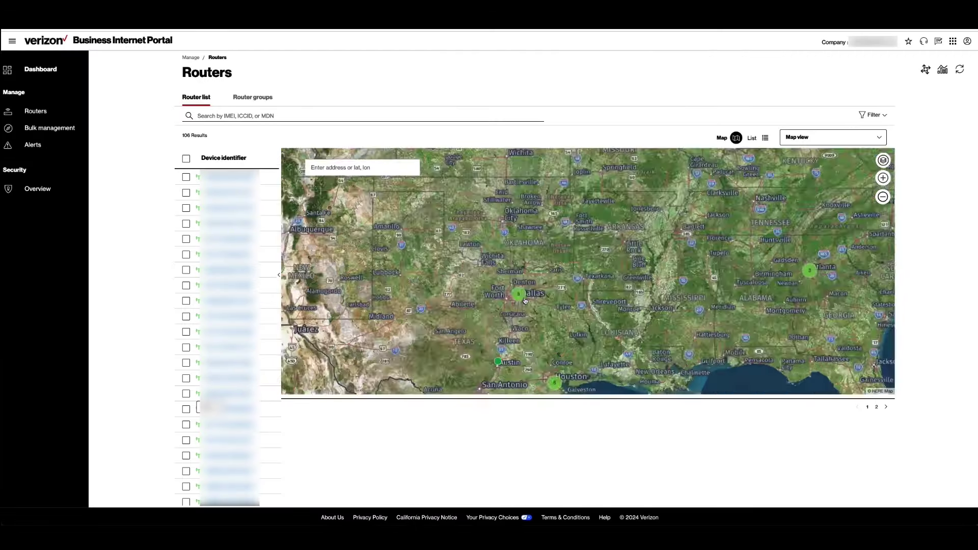
left_click(518, 268)
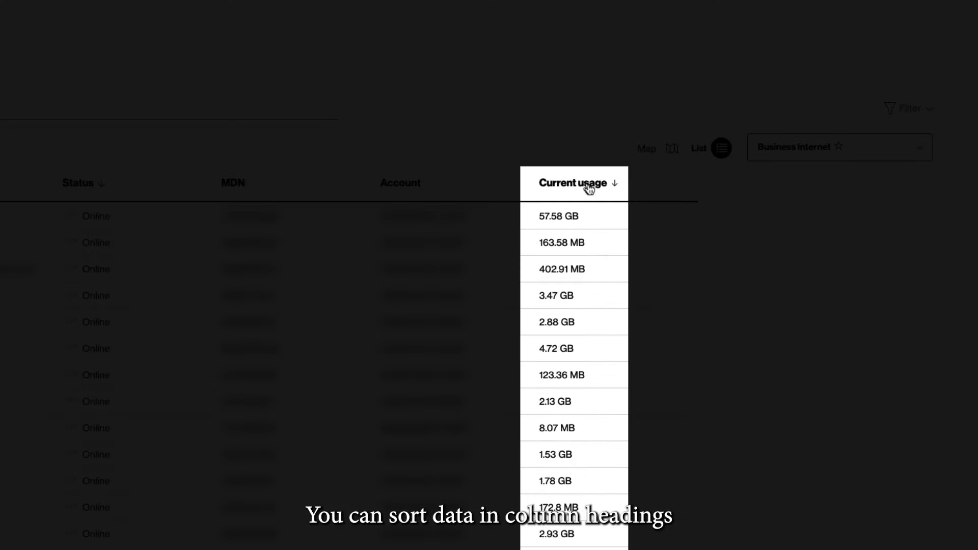
left_click(589, 188)
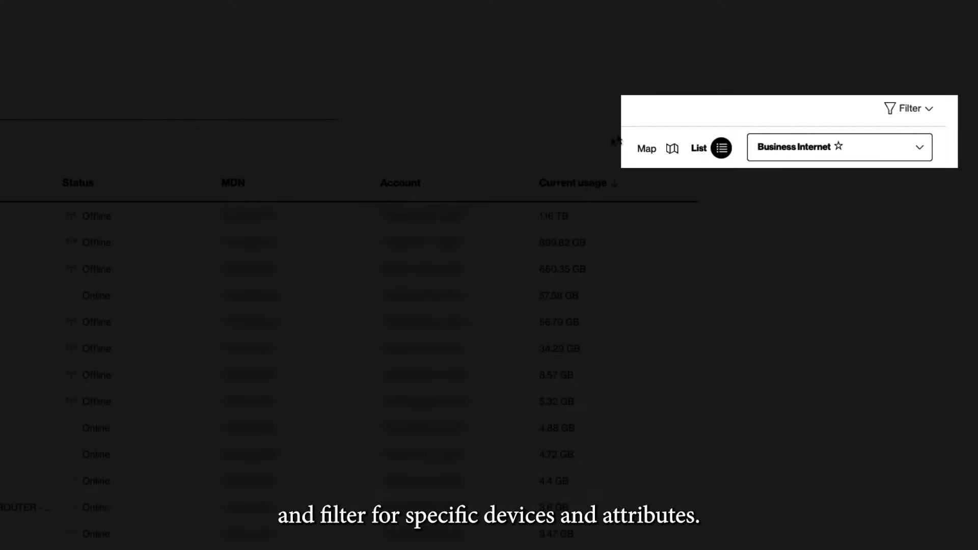
Step: Filter routers by Account, list the available accounts, and open the fourth router's overview
left_click(895, 104)
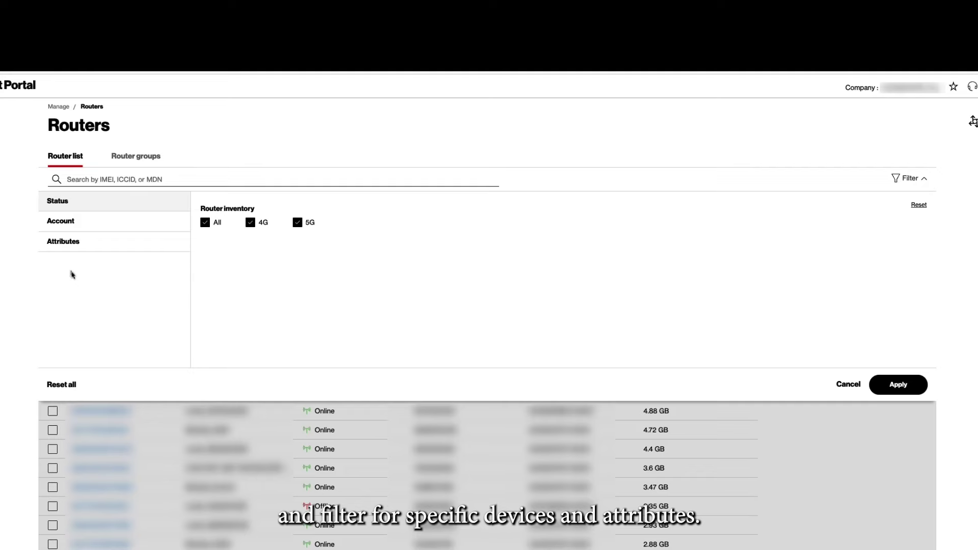
left_click(68, 221)
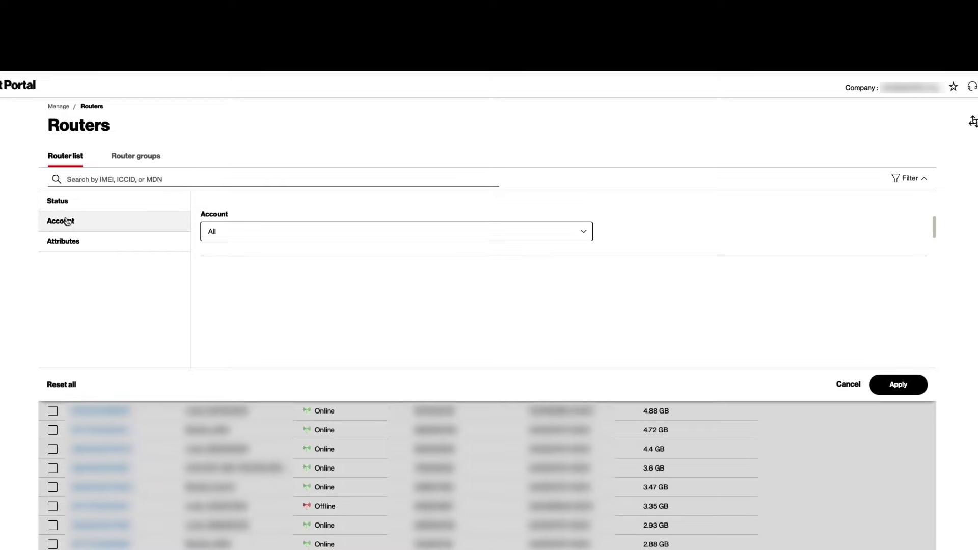
left_click(238, 232)
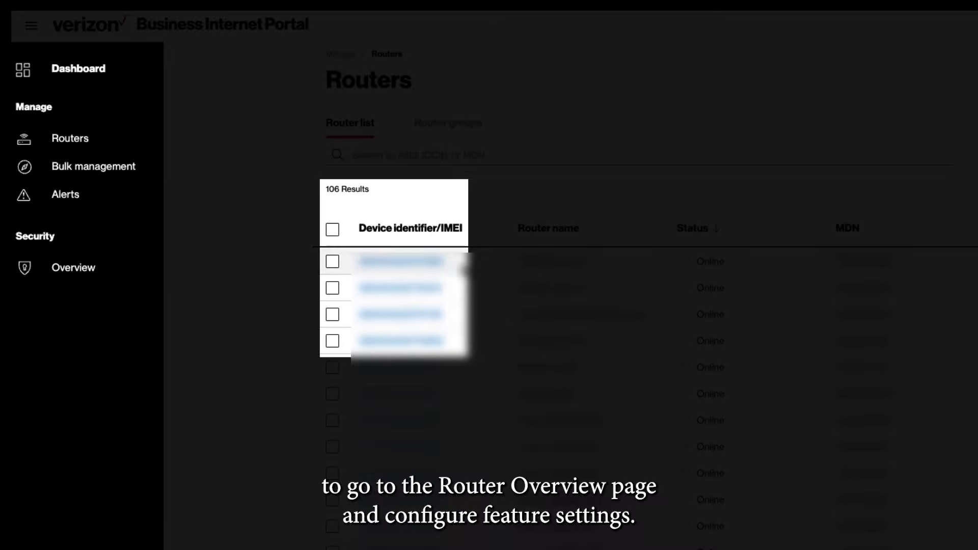
left_click(402, 340)
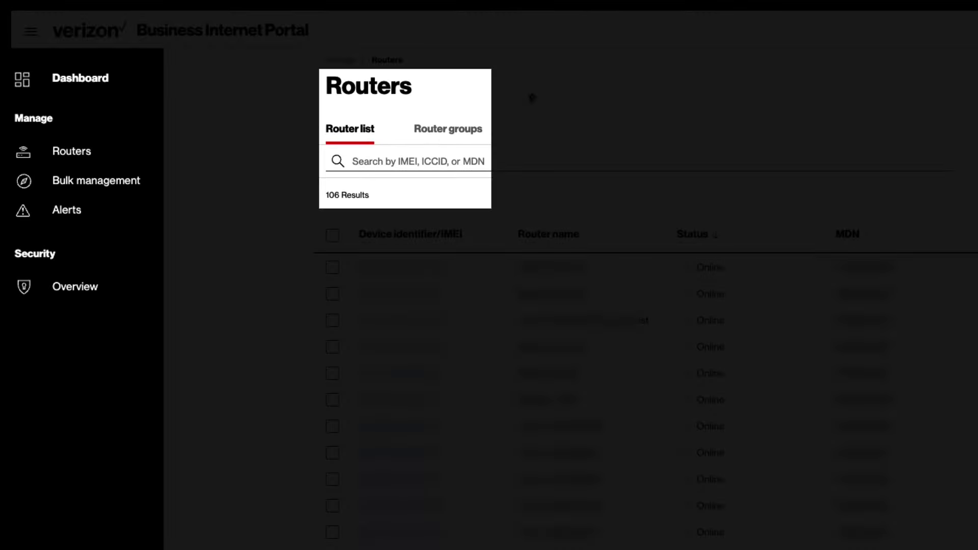
left_click(448, 129)
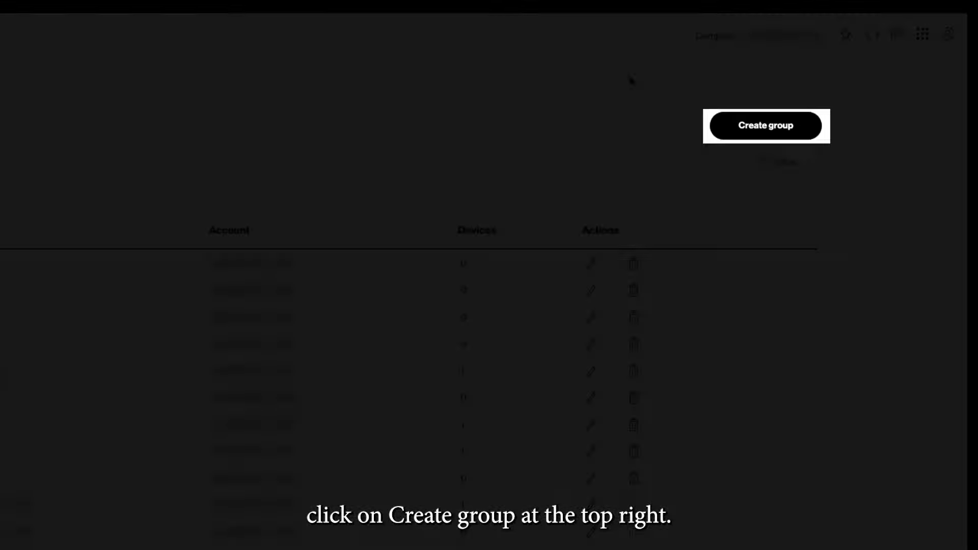
Step: Bring up the Create group form for a new router group
left_click(764, 131)
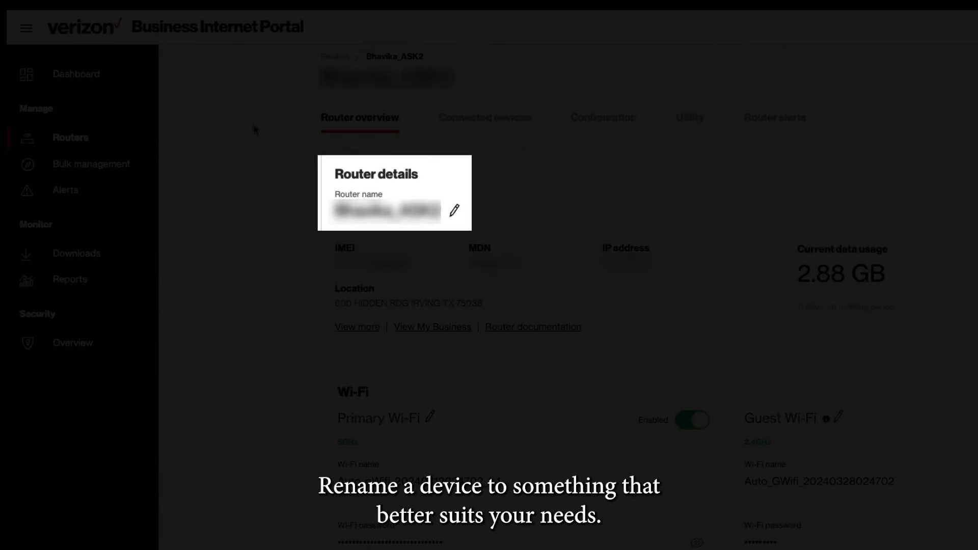
Step: Make the router name and the primary Wi-Fi name and password editable
left_click(457, 211)
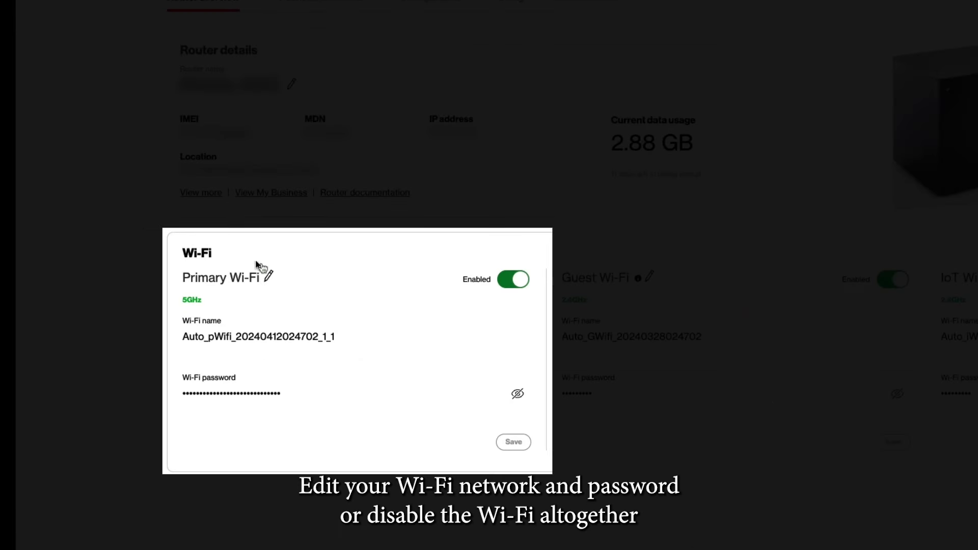
left_click(273, 279)
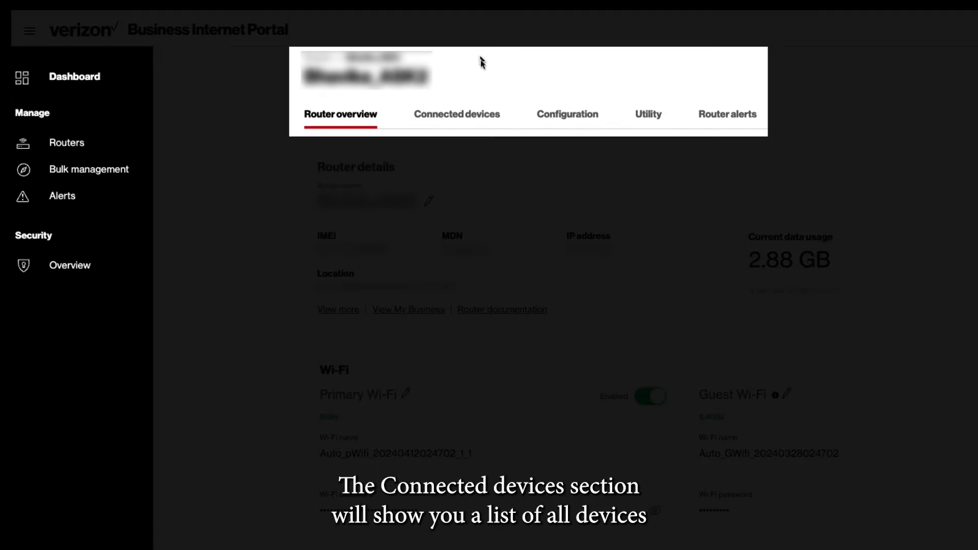
Step: Run a Wi-Fi health check from the router's Connected devices list
left_click(465, 113)
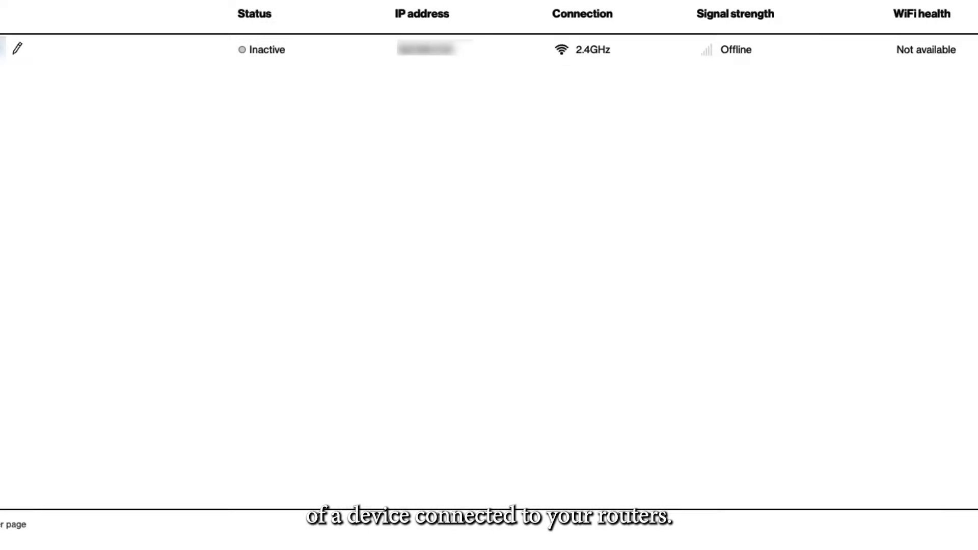
left_click(713, 148)
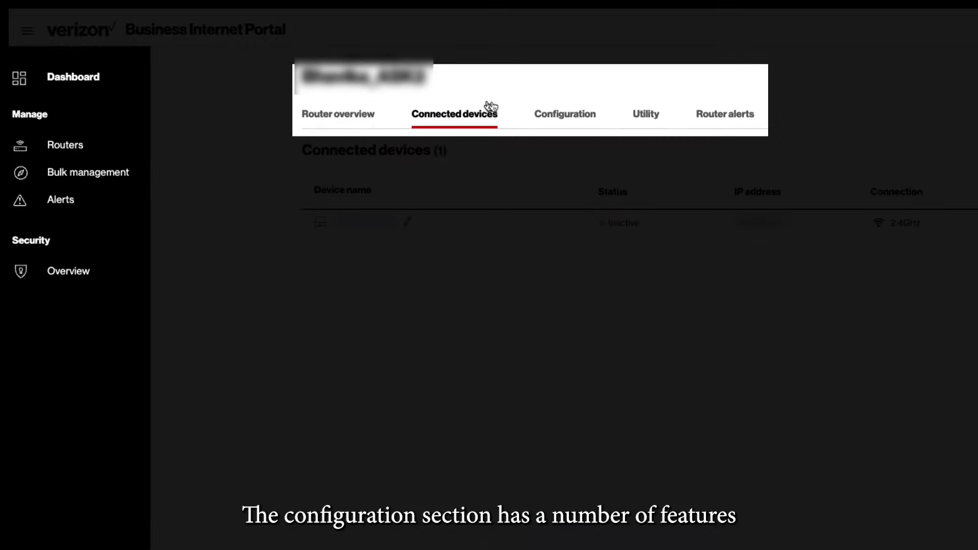
Step: Show the router's configuration settings, keeping the IPv4 firewall level at Low security
left_click(561, 115)
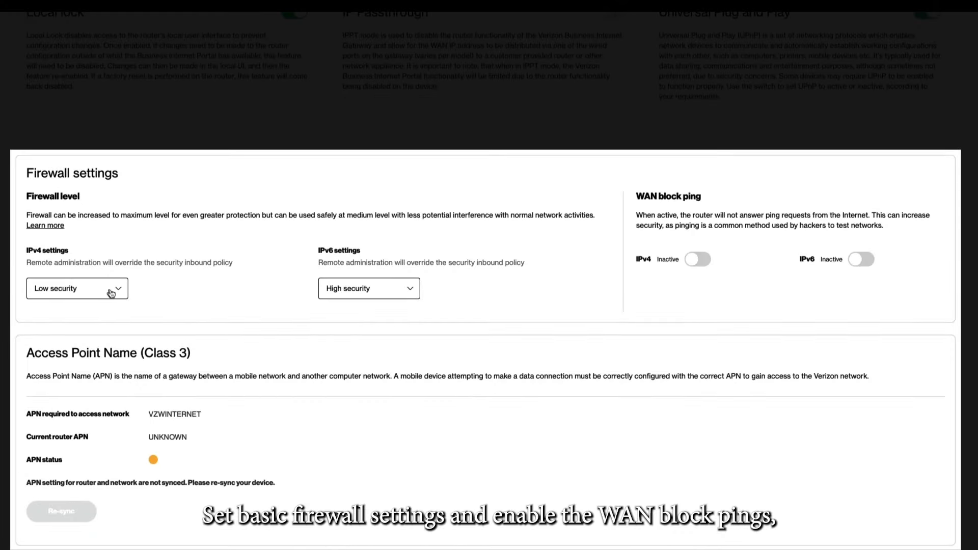
left_click(111, 294)
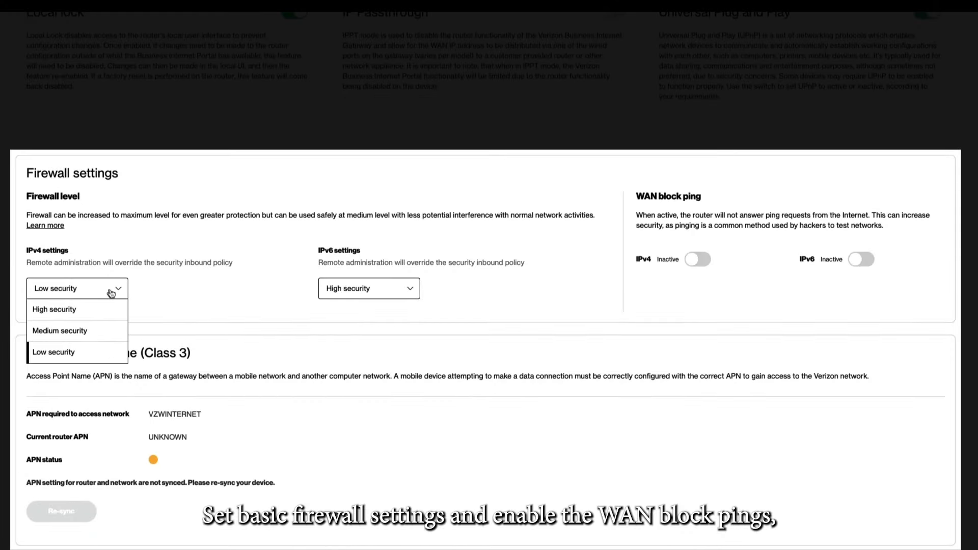
left_click(111, 293)
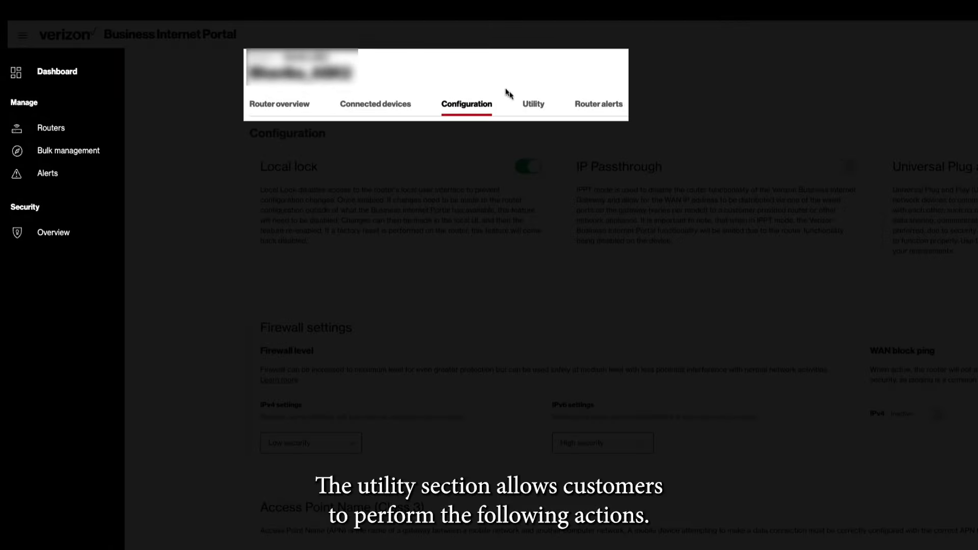
Step: Show the router's Utility page with save, restore and factory reset actions
left_click(536, 104)
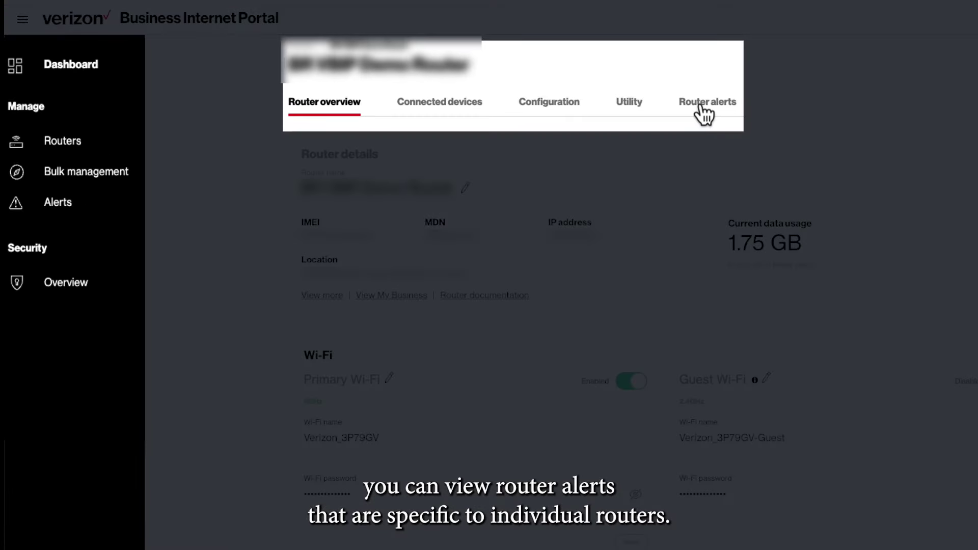
Step: View this router's alerts and bring up the alert filter options
left_click(699, 101)
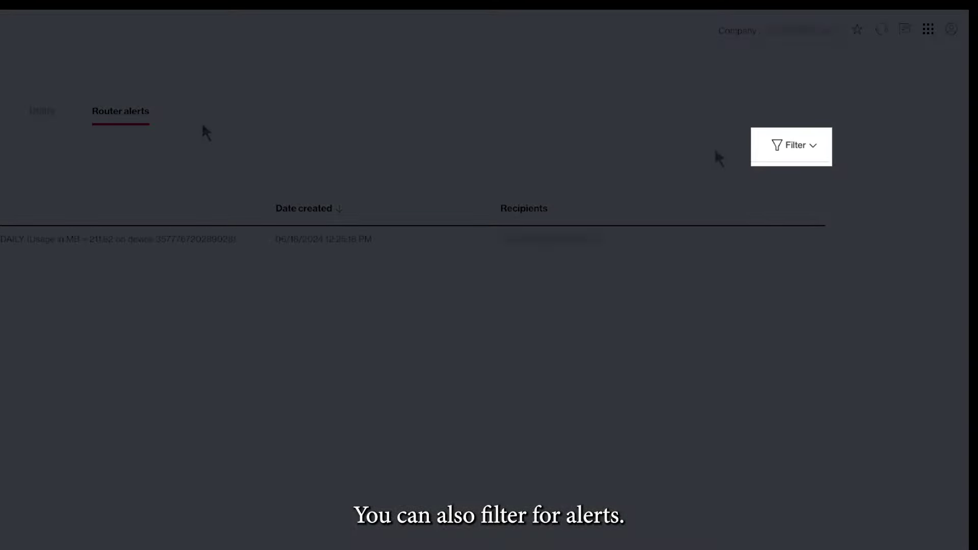
left_click(789, 148)
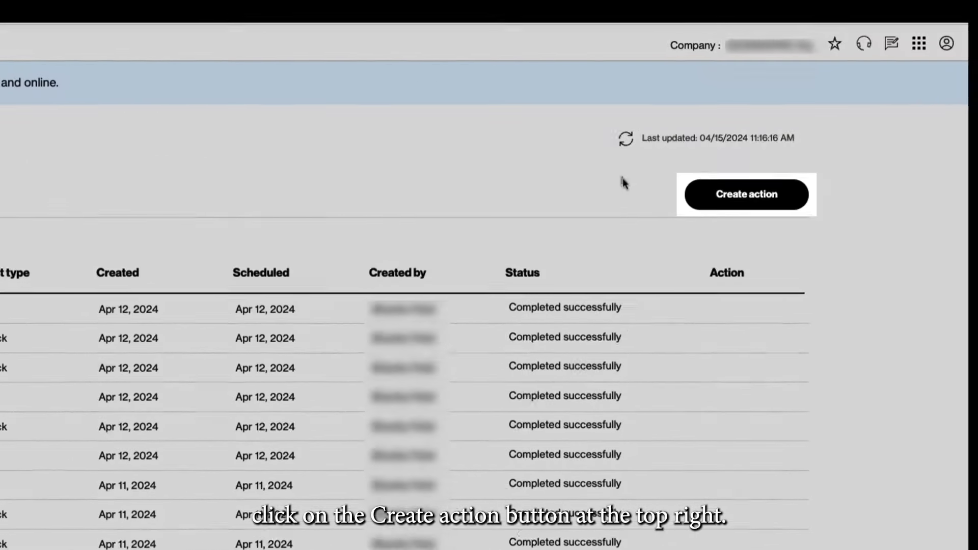
Step: Start a bulk request named 'bulk test' based on an existing template and view the templates
left_click(728, 194)
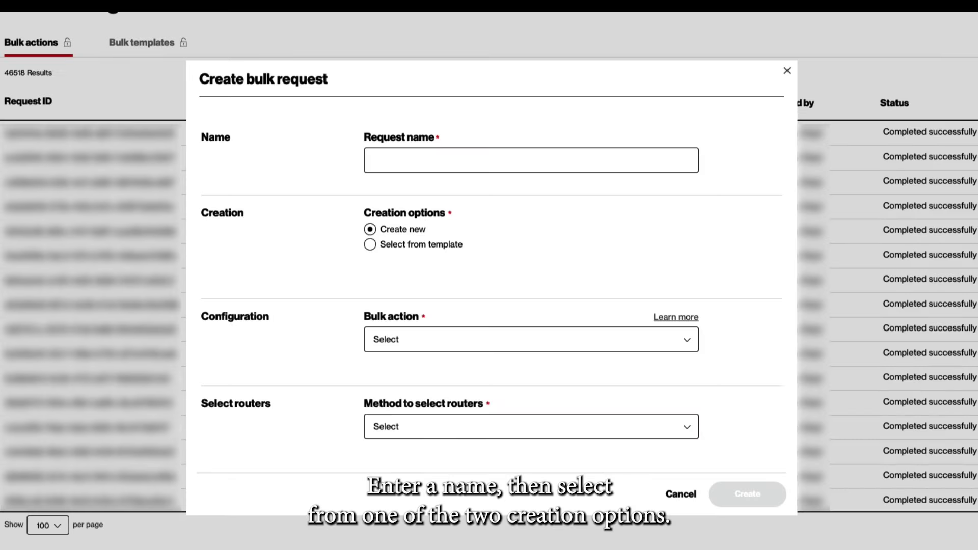
type("bulk test")
left_click(396, 246)
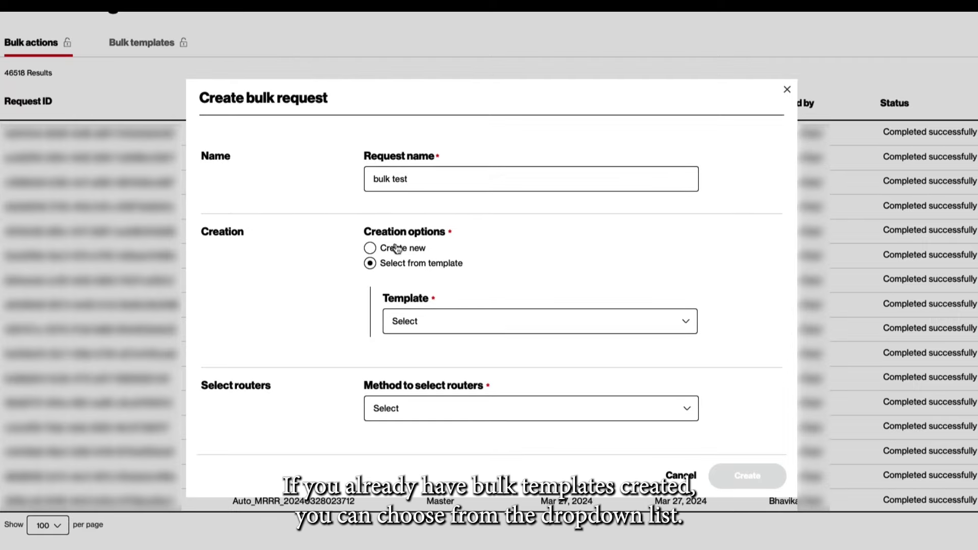
left_click(599, 331)
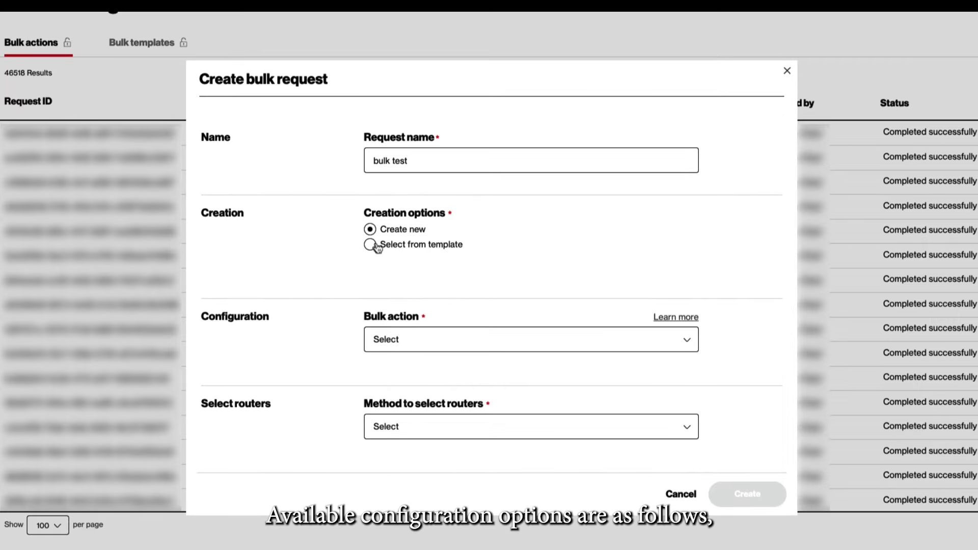
Step: Review bulk actions Wi-Fi network change, Local lock, Reboot and Master router replication, plus router selection methods
left_click(537, 342)
left_click(426, 441)
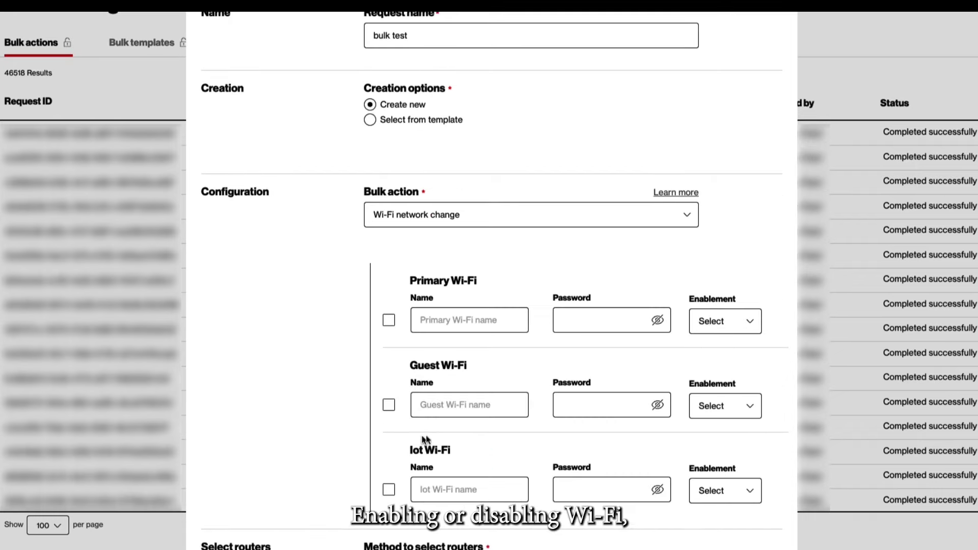
left_click(726, 323)
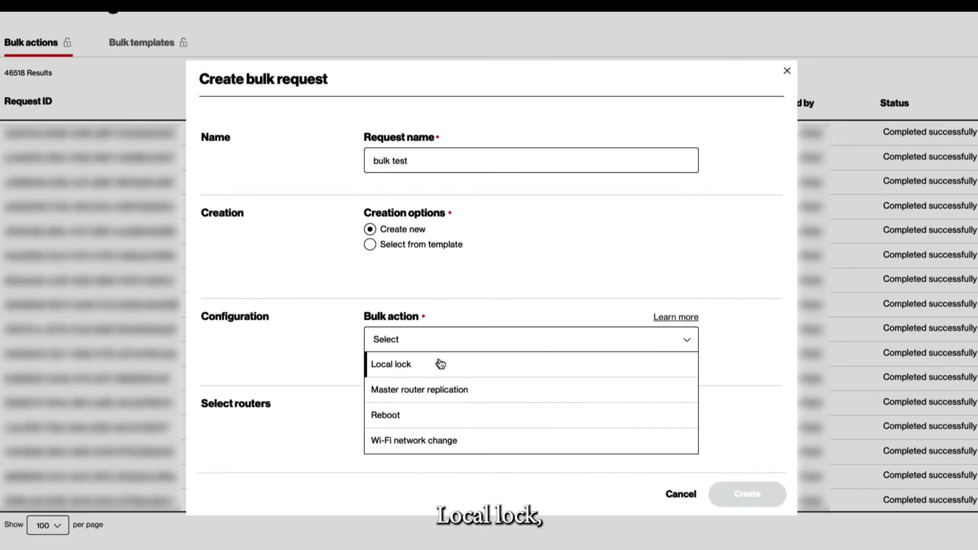
left_click(440, 364)
left_click(540, 379)
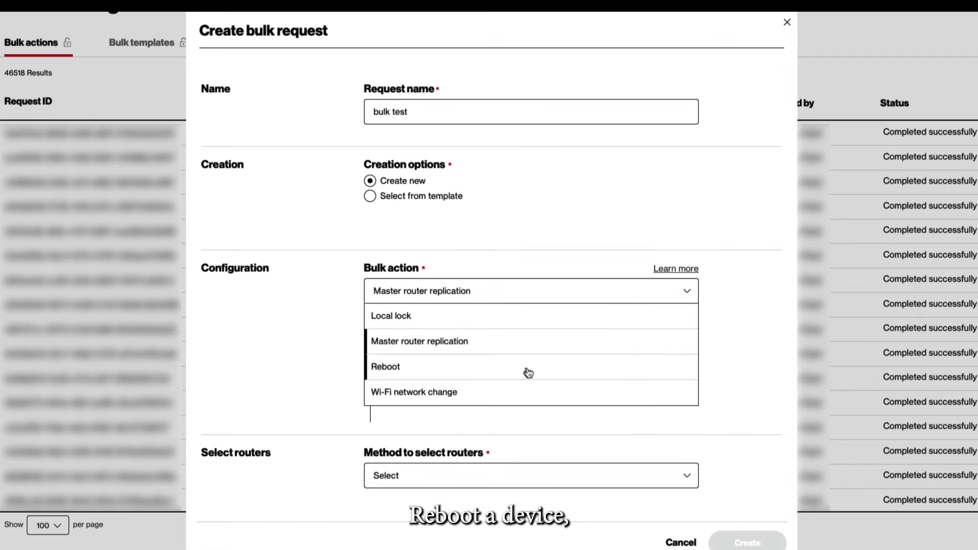
left_click(465, 371)
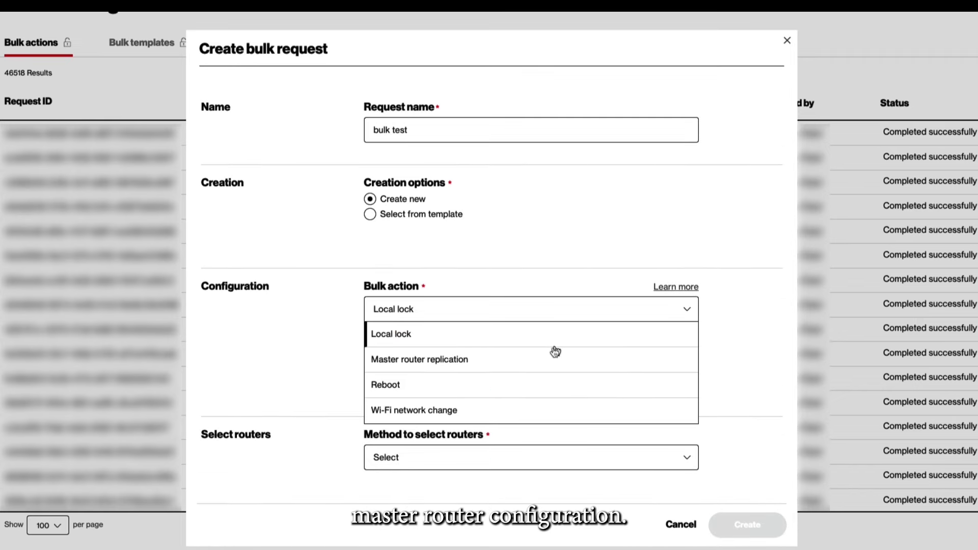
left_click(537, 361)
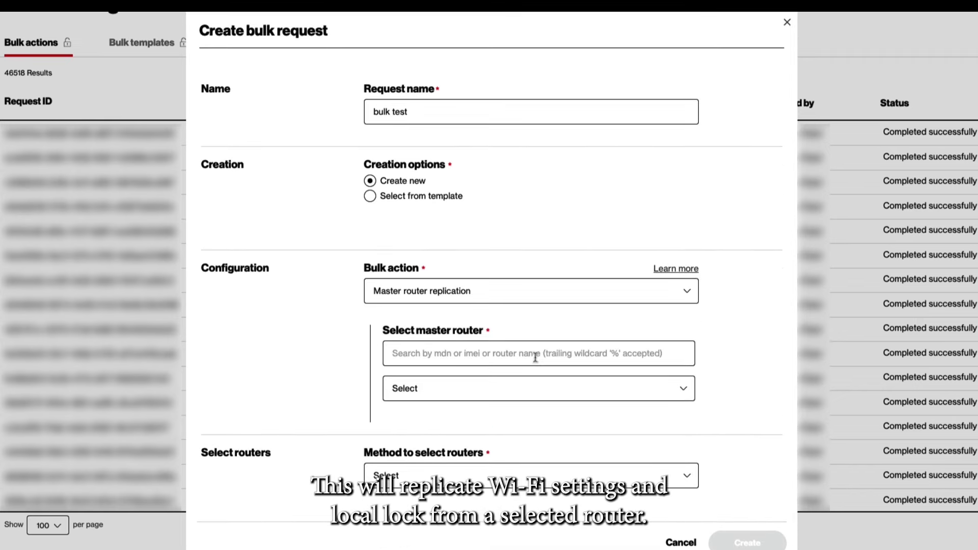
left_click(560, 394)
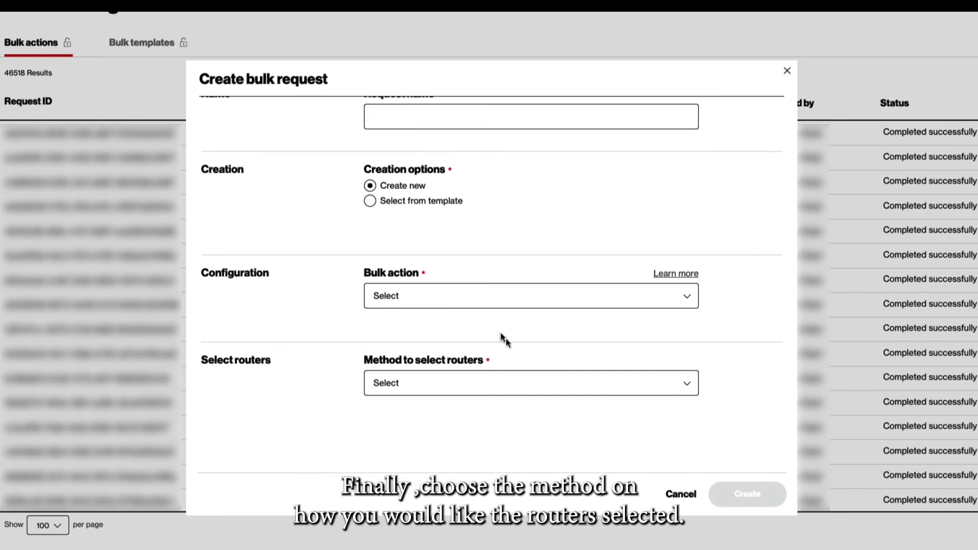
left_click(542, 384)
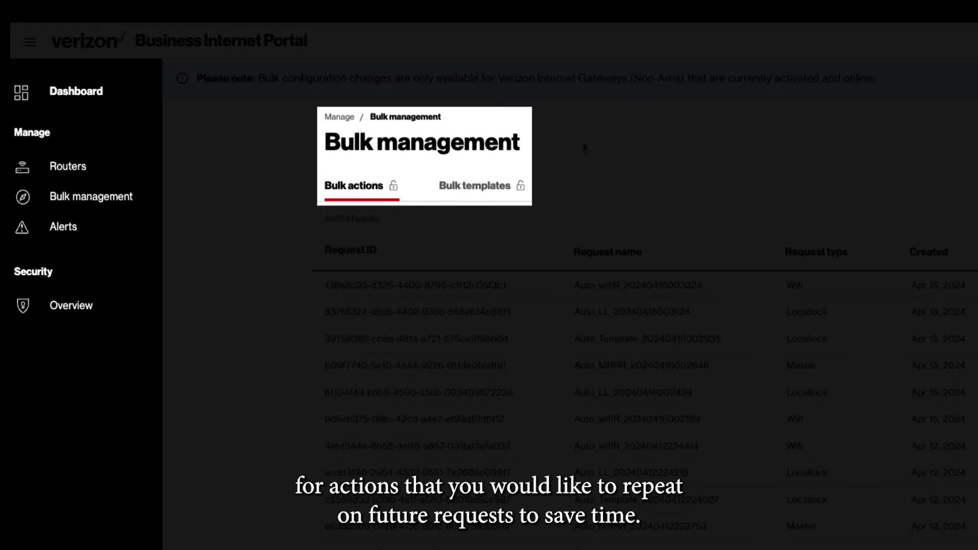
Step: Create a bulk template named 'test template' and view the explanation of each bulk action
left_click(474, 187)
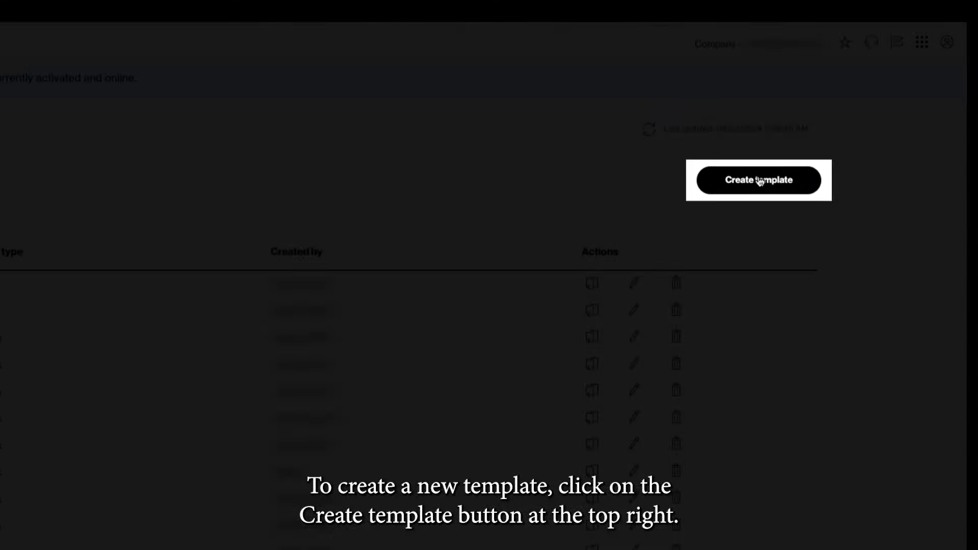
left_click(759, 181)
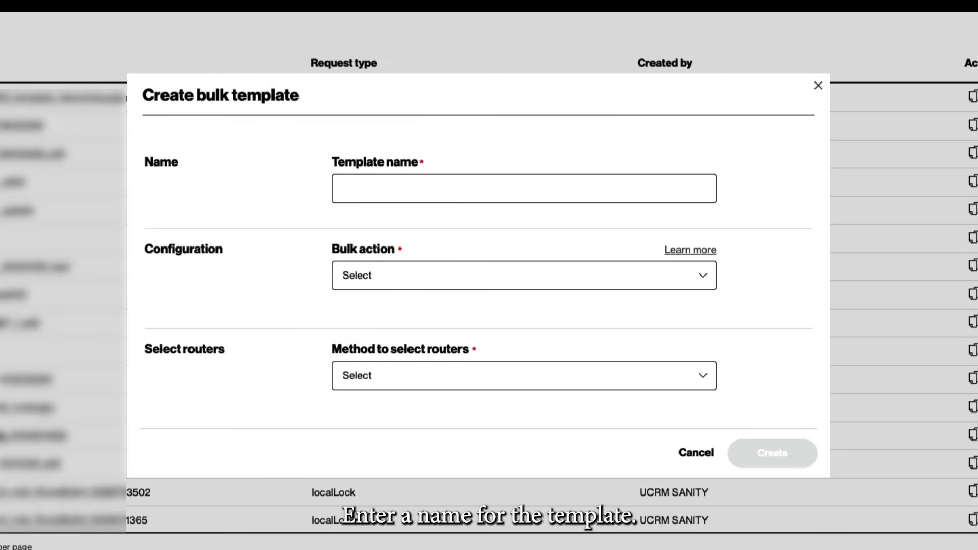
type("test template")
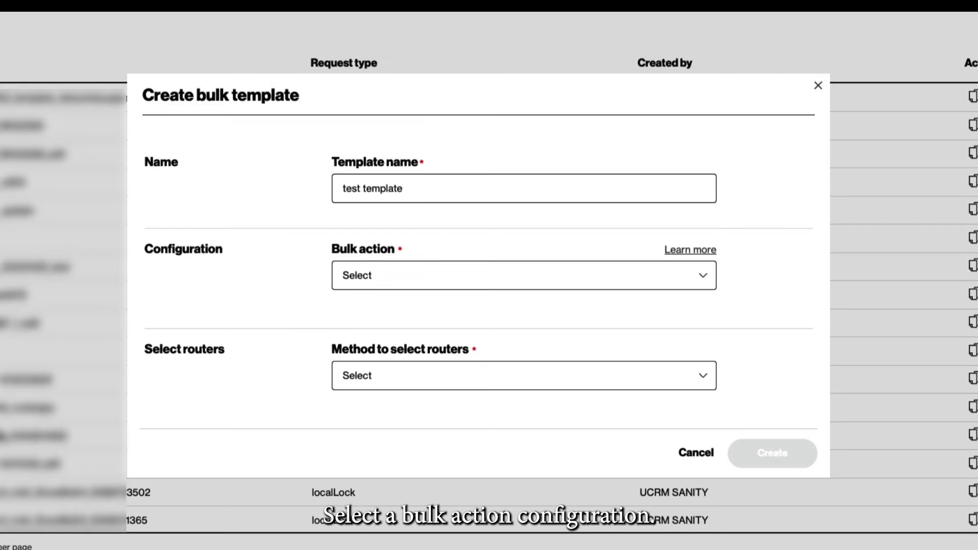
left_click(682, 251)
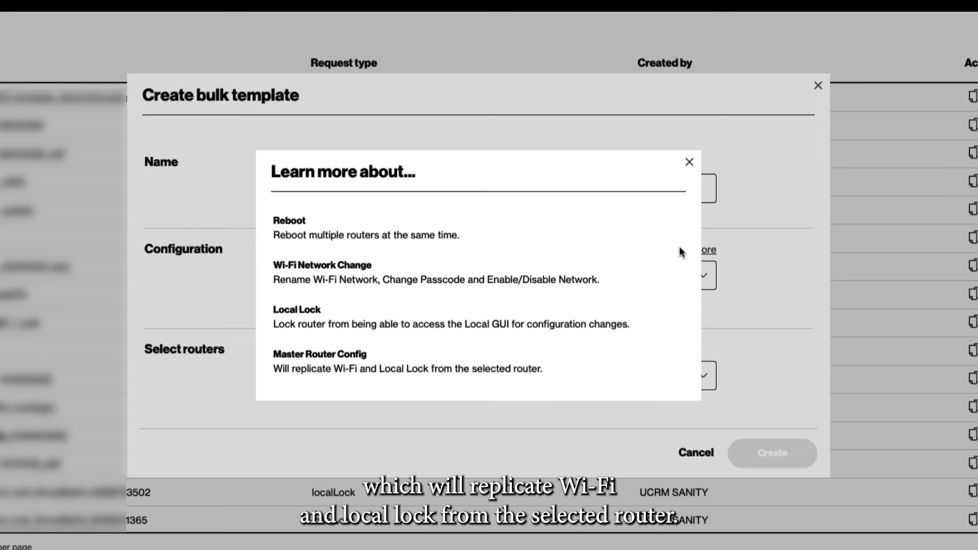
Step: Close the bulk action explanation and set the template's bulk action to Reboot
left_click(689, 162)
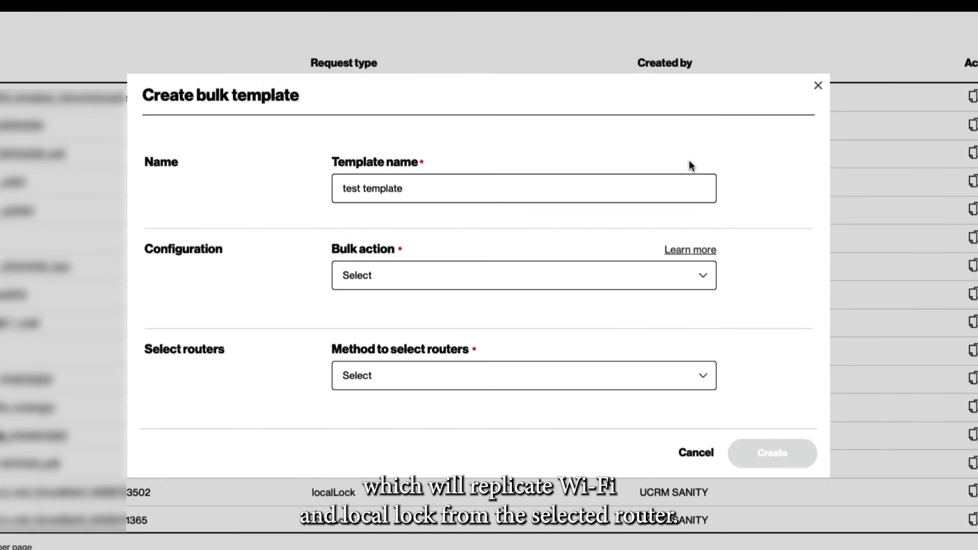
left_click(545, 275)
left_click(406, 362)
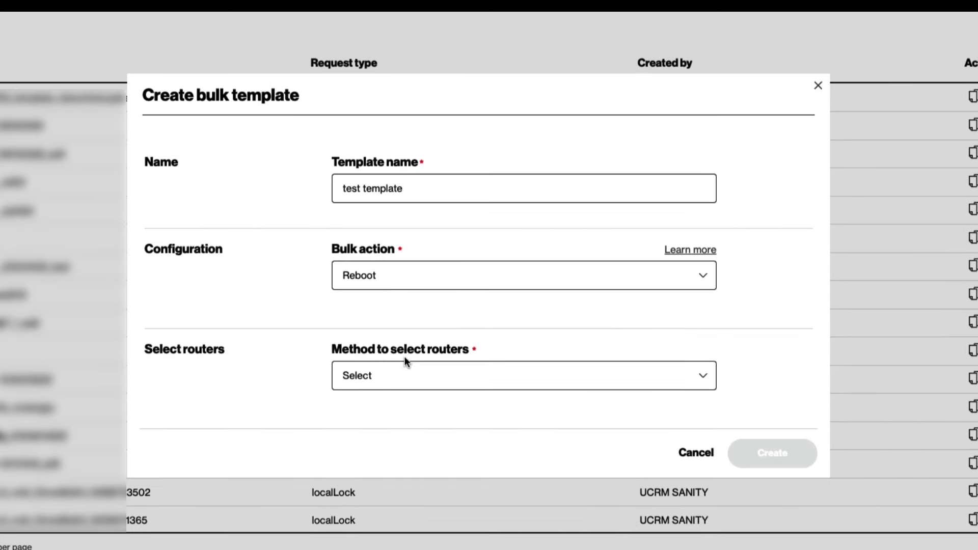
Step: Try the router group, manual entry and file upload router selection methods, then return to Bulk templates
left_click(592, 383)
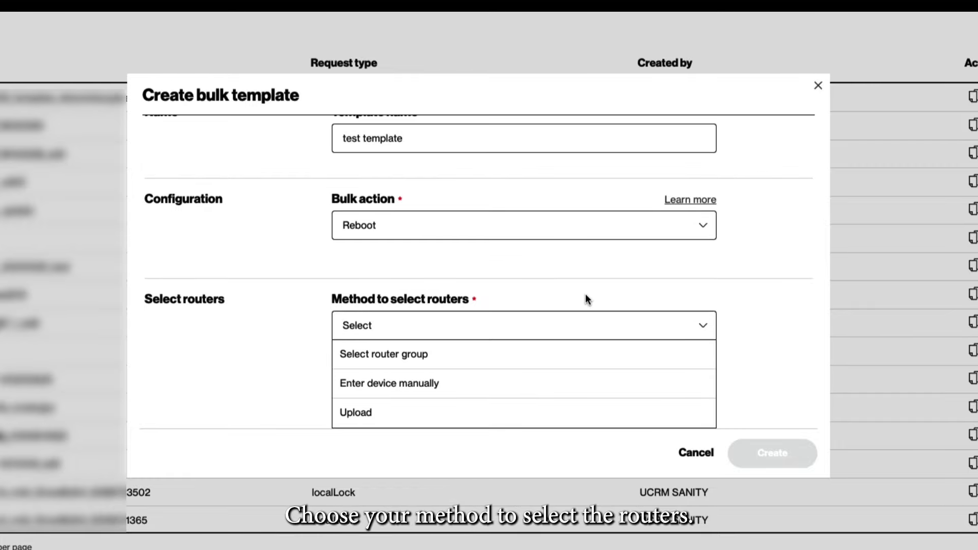
left_click(485, 355)
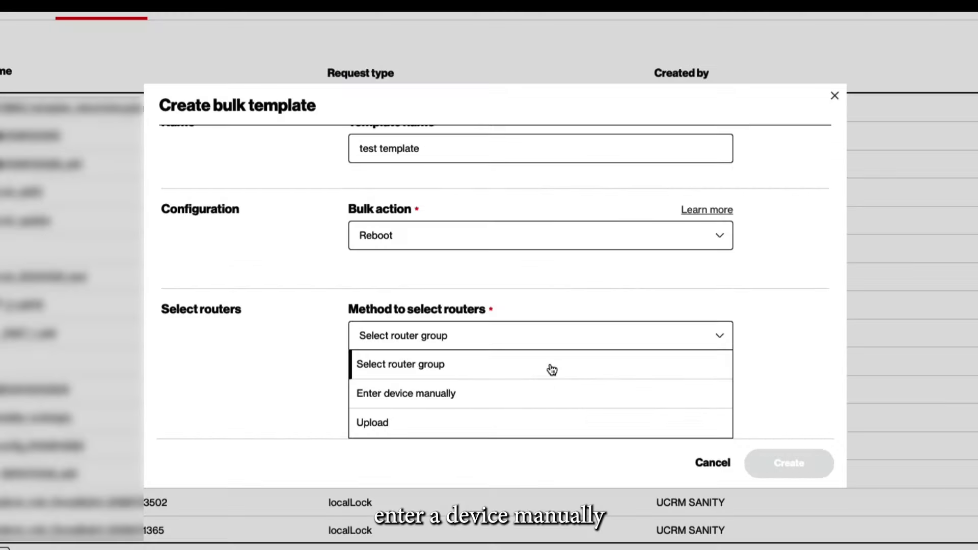
left_click(522, 395)
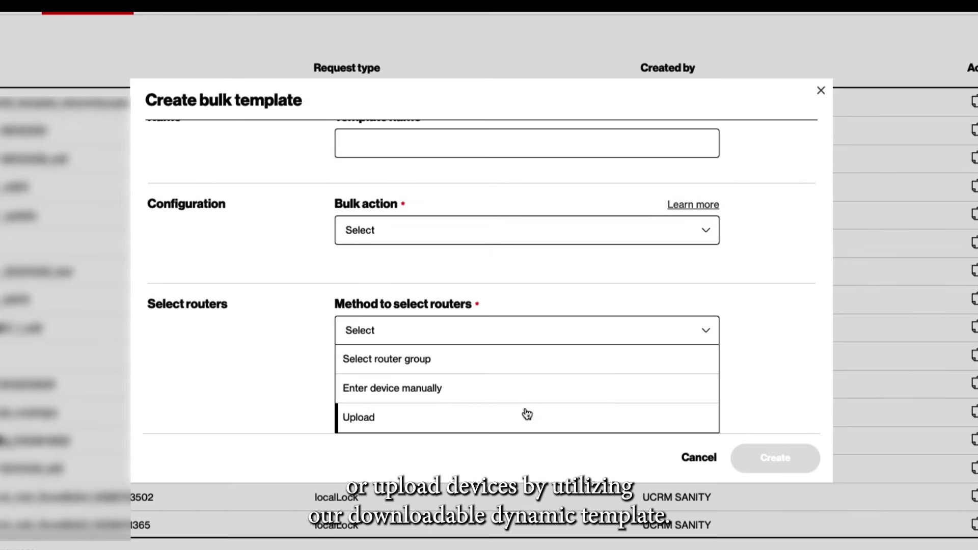
left_click(513, 428)
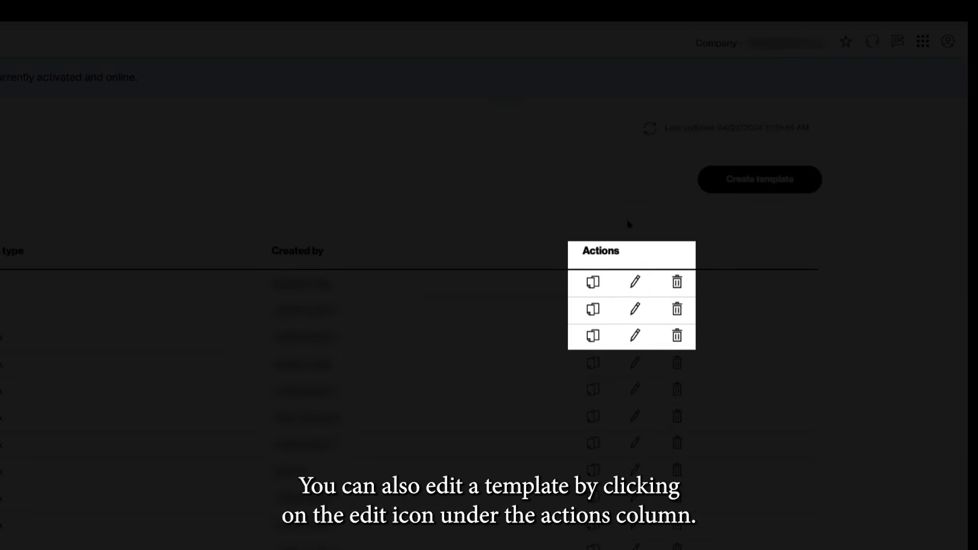
left_click(634, 282)
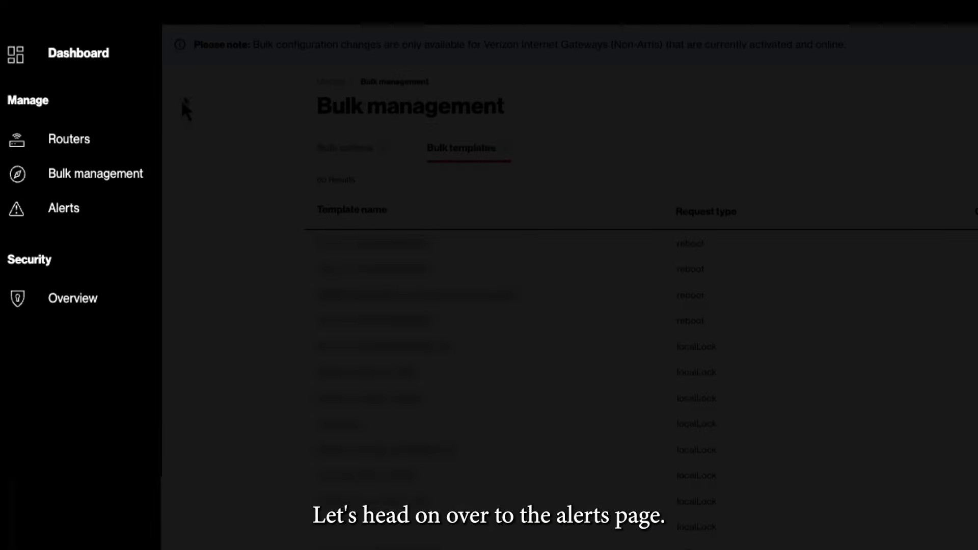
Step: Sort the alerts by Date created, oldest first, check the filter options, then view Alert rules
left_click(64, 208)
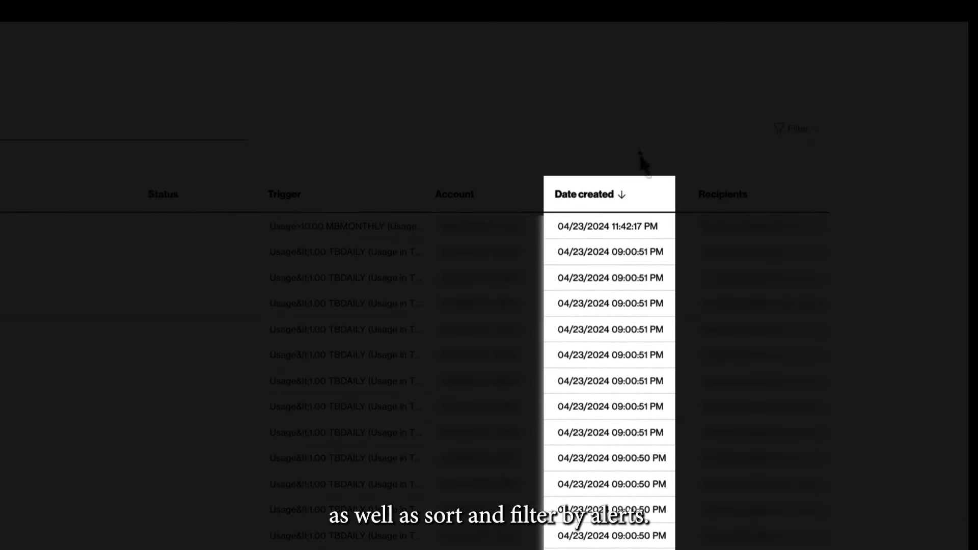
left_click(624, 195)
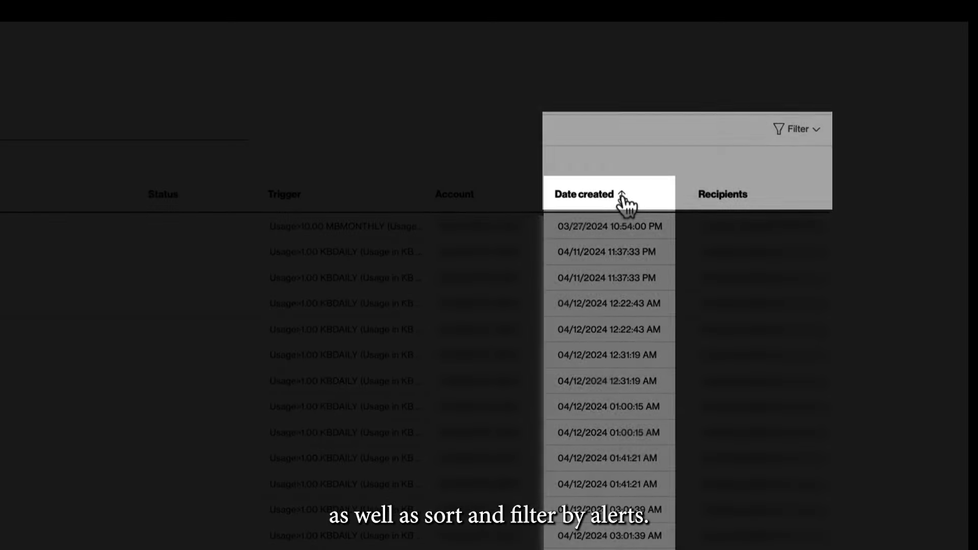
left_click(797, 131)
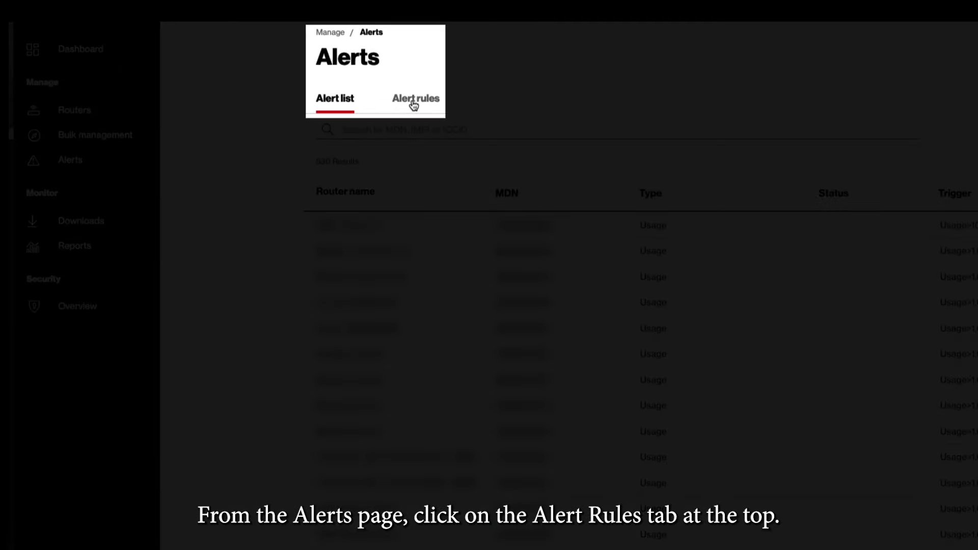
left_click(414, 99)
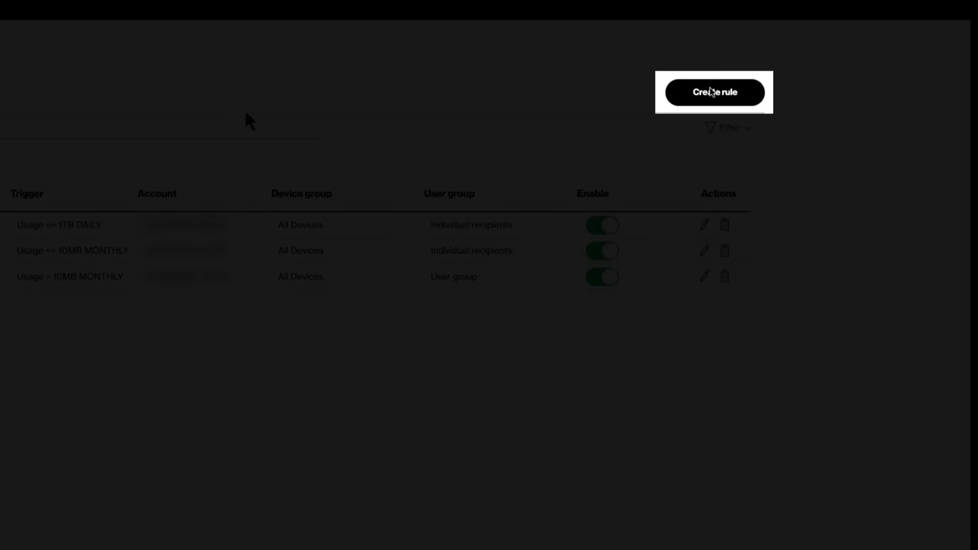
Step: Start a new alert rule for the first account and review the device targeting options
left_click(714, 92)
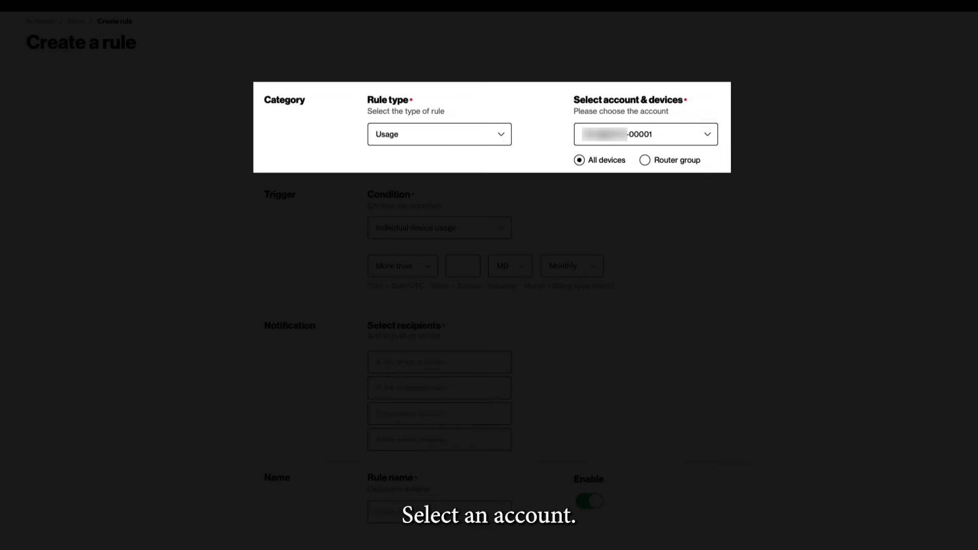
left_click(667, 135)
left_click(637, 156)
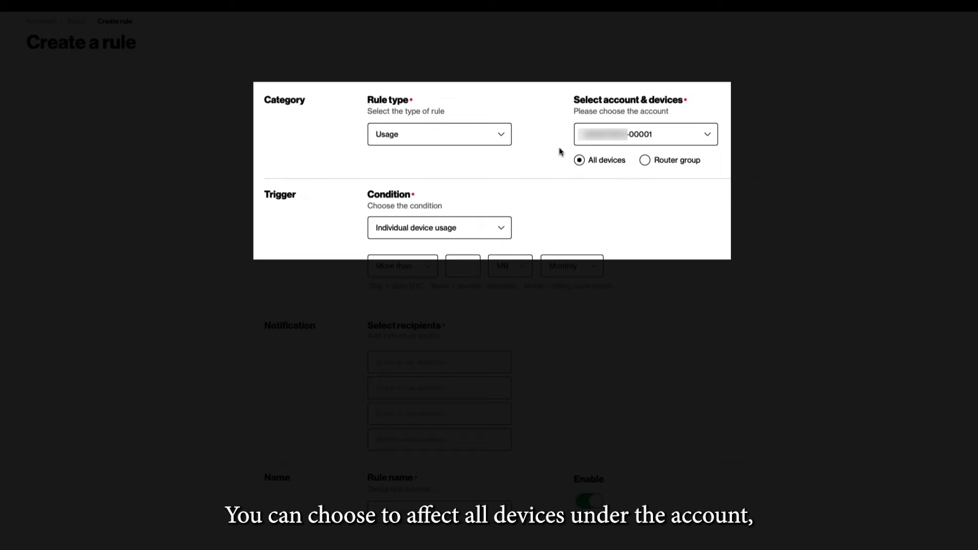
left_click(645, 160)
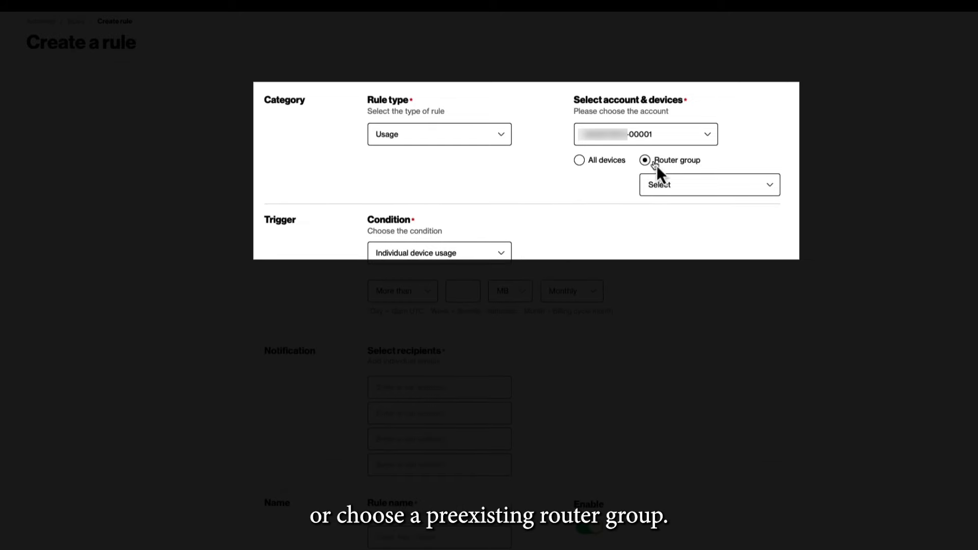
left_click(710, 187)
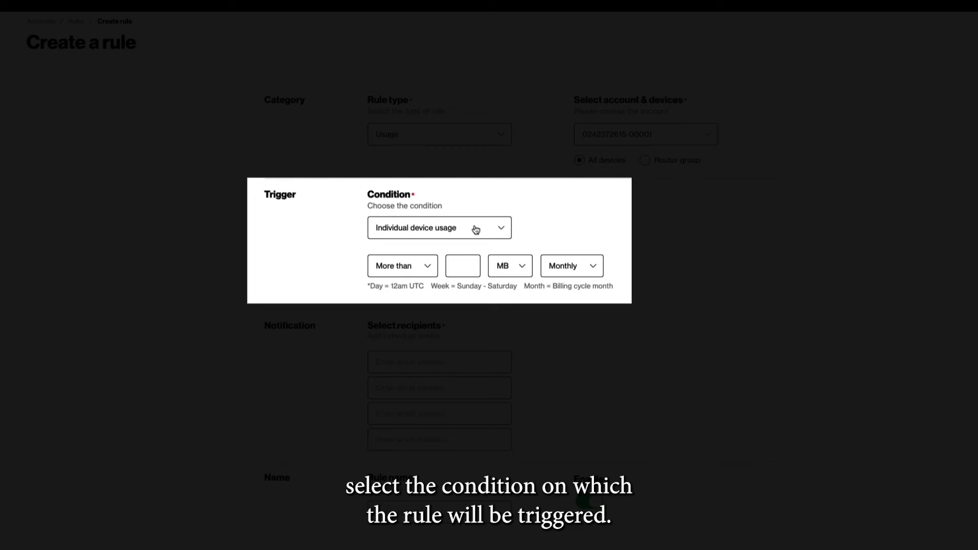
Step: Set the condition to Individual device usage of more than 250 MB monthly
left_click(475, 229)
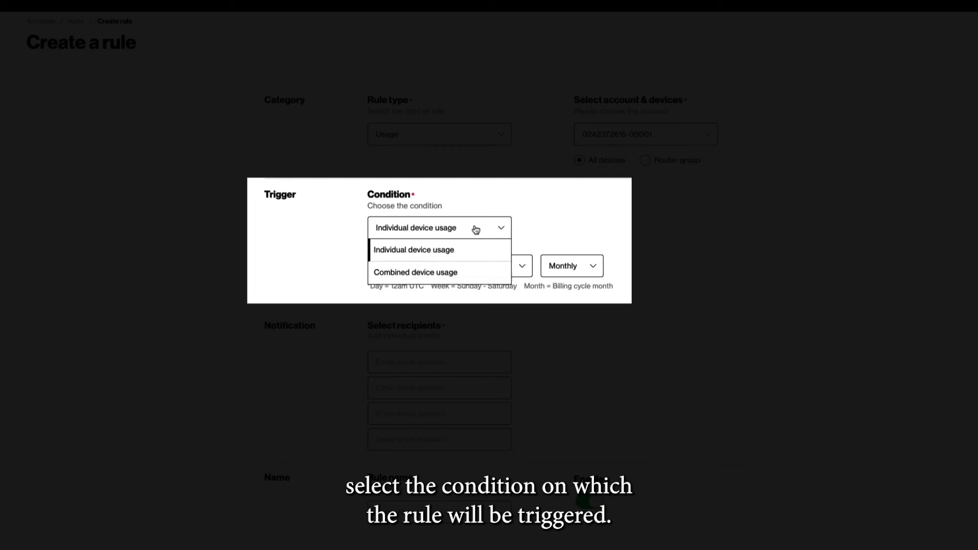
left_click(474, 227)
left_click(462, 266)
type("250")
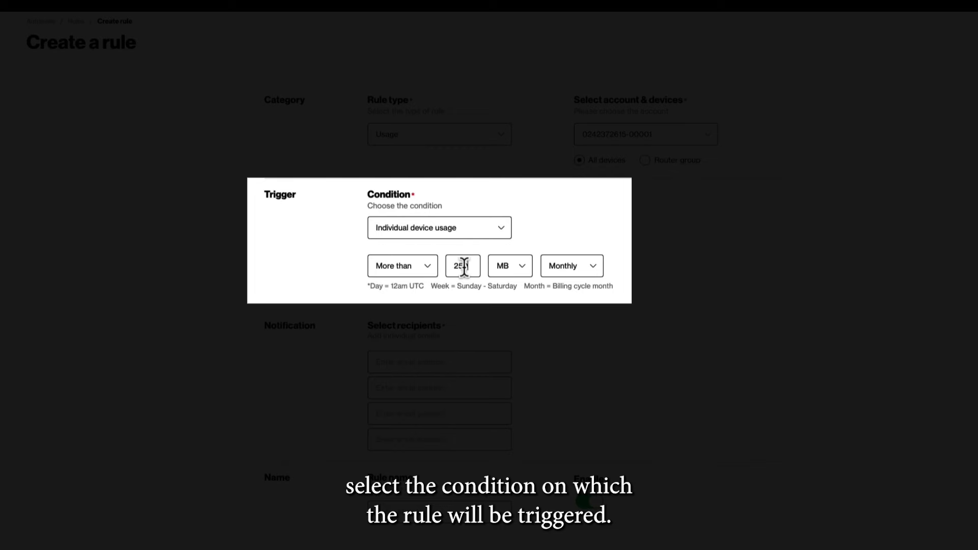
left_click(520, 269)
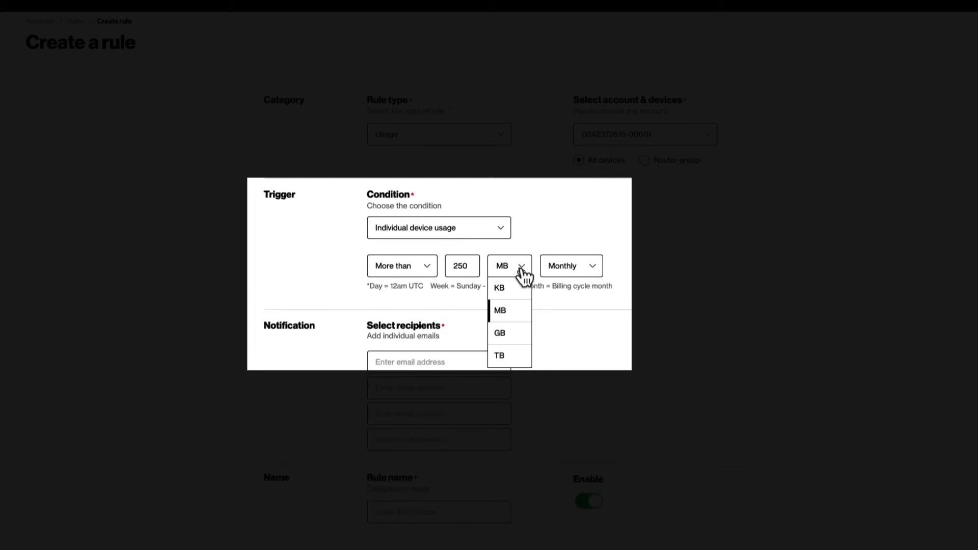
left_click(566, 277)
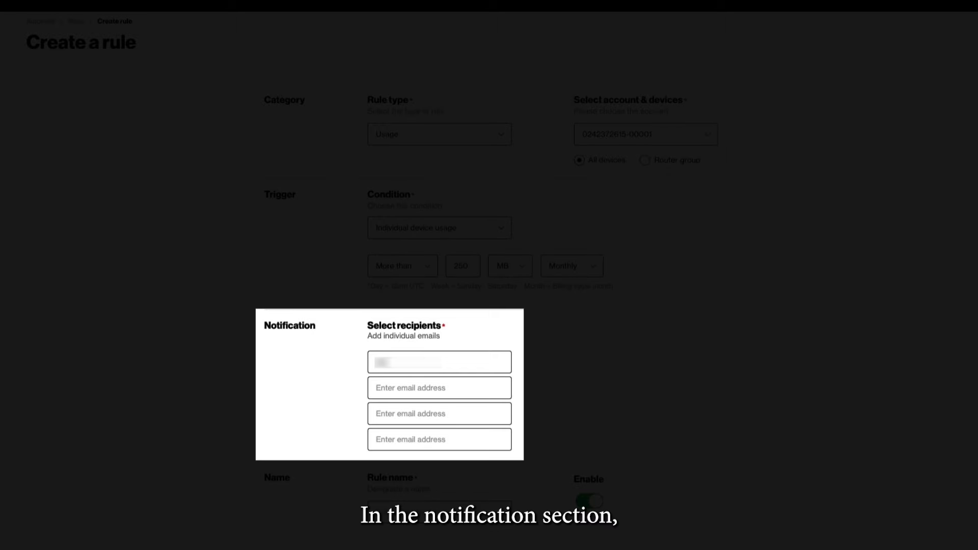
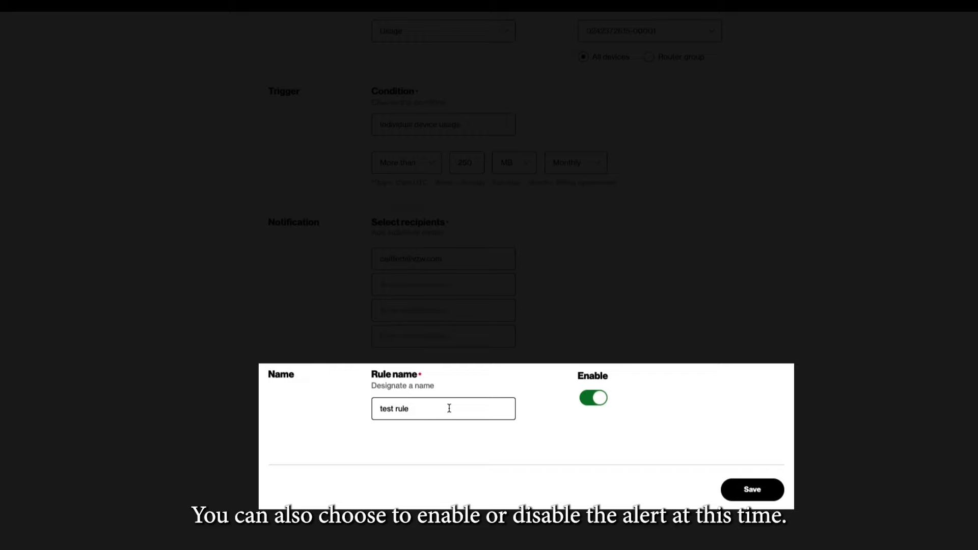
Step: Enter a notification e-mail address, name the rule 'test rule', and save it
left_click(766, 490)
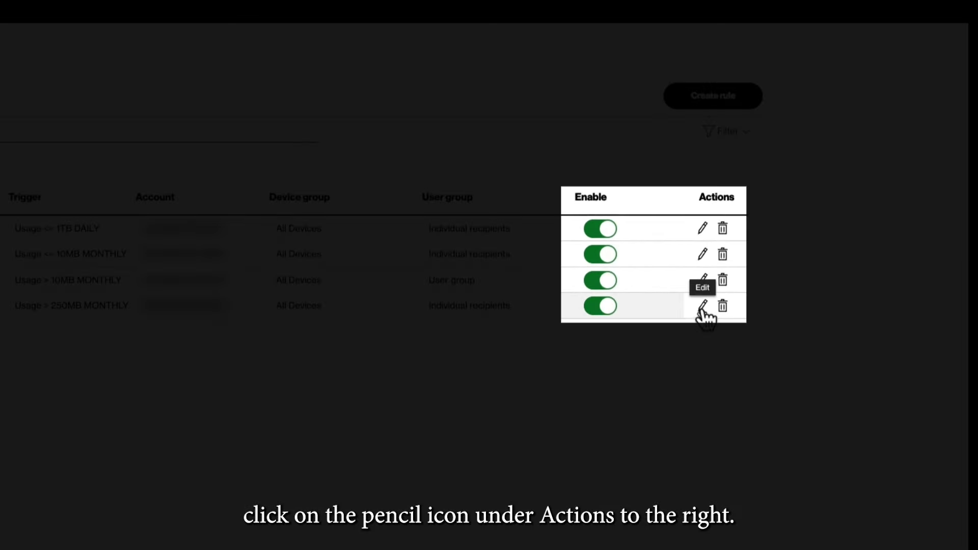
Step: Open the 250 MB monthly rule's edit page, then delete it and confirm the deletion
left_click(702, 305)
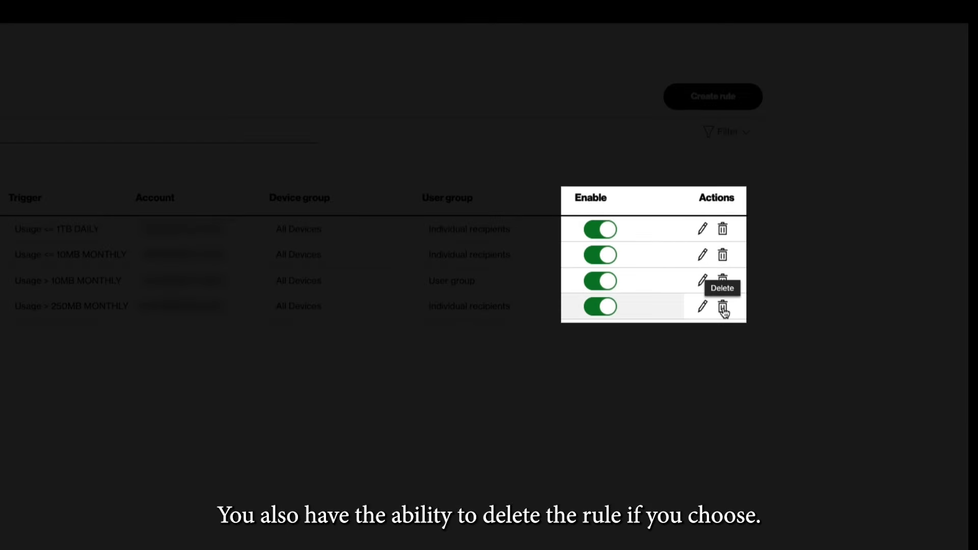
left_click(722, 306)
left_click(570, 364)
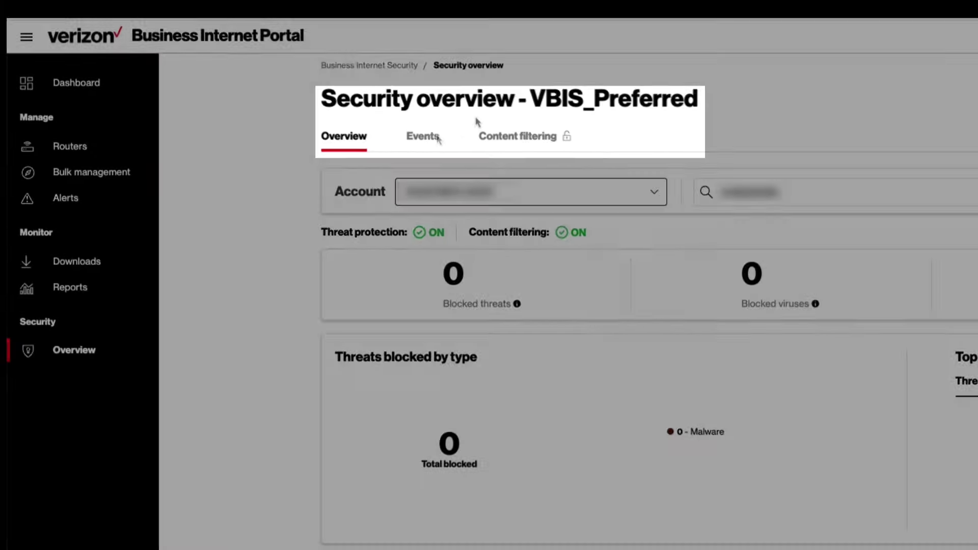
Step: Show the Events tab listing the six VBIS_Preferred security events
left_click(99, 74)
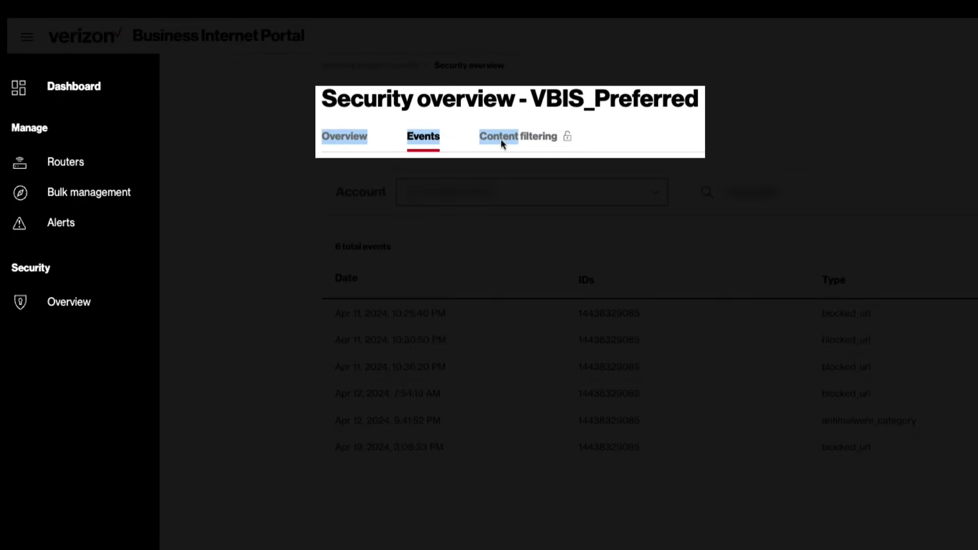
Step: Review the content filtering block categories, lists, safe search and blocked time schedules
left_click(501, 141)
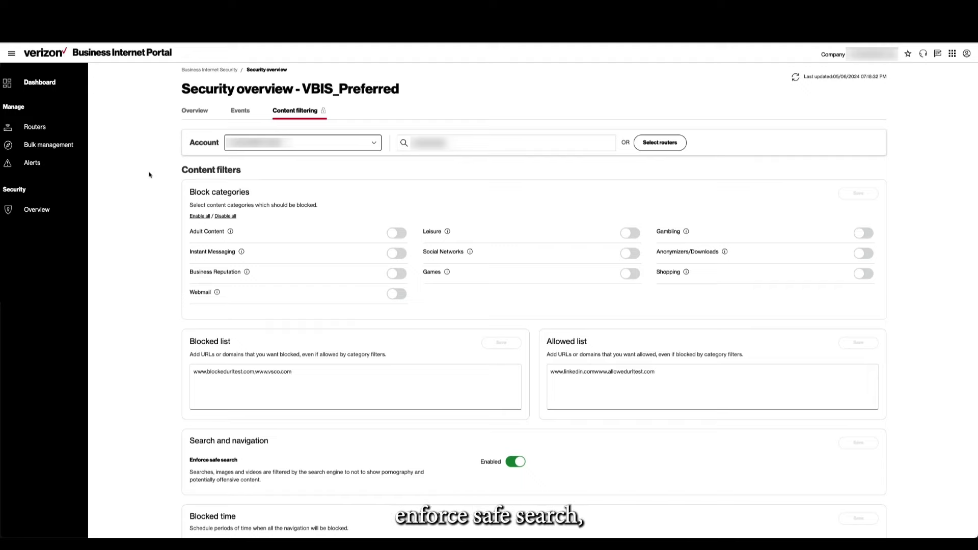
scroll(150, 175, "down", 3)
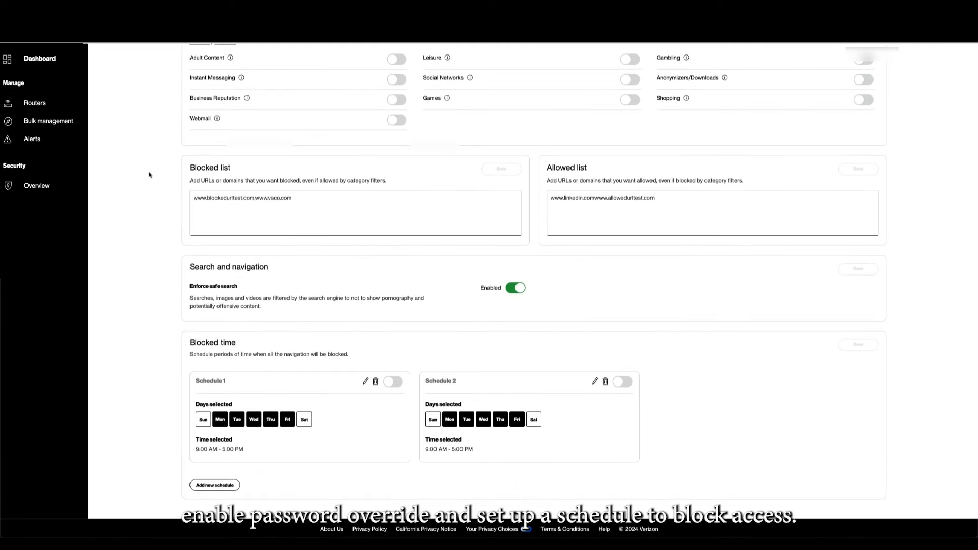